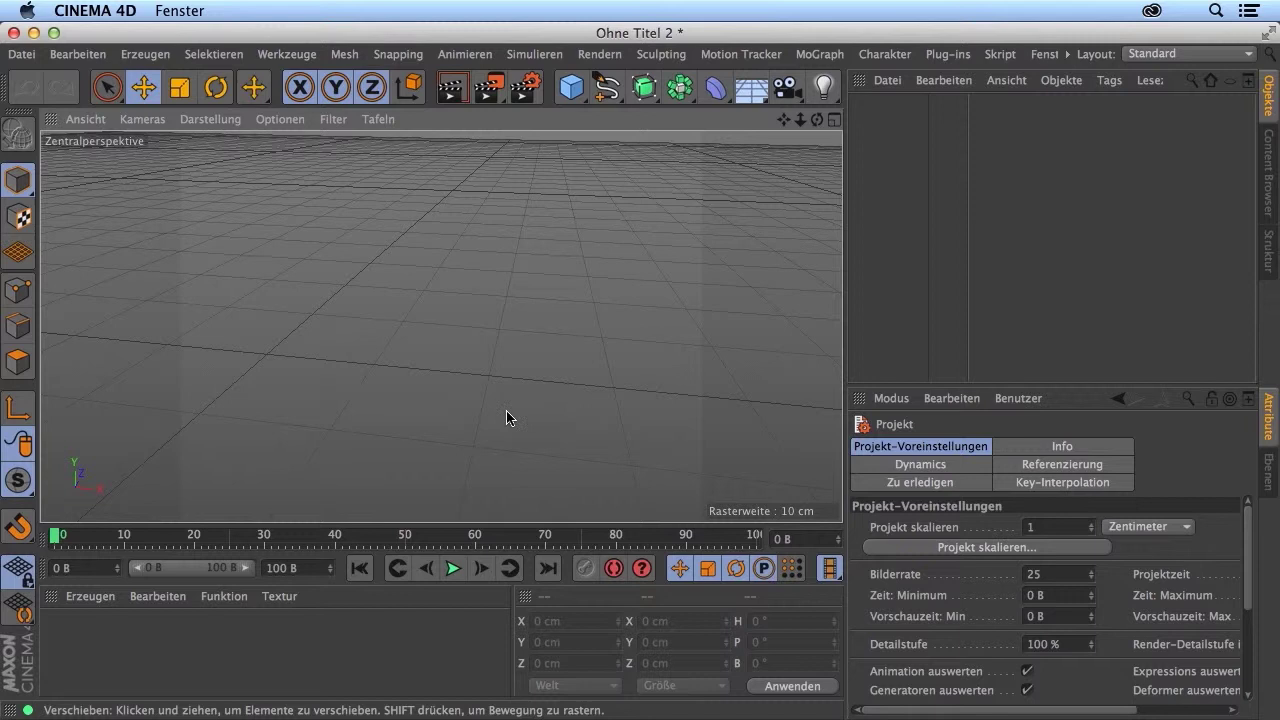
Orbit and zoom around the empty scene until the floor grid, world origin and axes are in view.
mouse_move(466, 357)
left_mouse_down("alt")
mouse_move(468, 460)
mouse_move(482, 414)
left_mouse_up("alt")
mouse_move(473, 311)
left_mouse_down("alt")
mouse_move(391, 384)
mouse_move(451, 397)
mouse_move(538, 270)
mouse_move(510, 245)
mouse_move(363, 294)
mouse_move(143, 297)
mouse_move(454, 289)
mouse_move(241, 303)
left_mouse_up("alt")
mouse_move(389, 249)
left_mouse_down("alt")
mouse_move(323, 197)
mouse_move(369, 182)
mouse_move(343, 180)
mouse_move(486, 306)
left_mouse_up("alt")
mouse_move(217, 286)
left_mouse_down("alt")
mouse_move(254, 323)
mouse_move(536, 307)
mouse_move(164, 366)
left_mouse_up("alt")
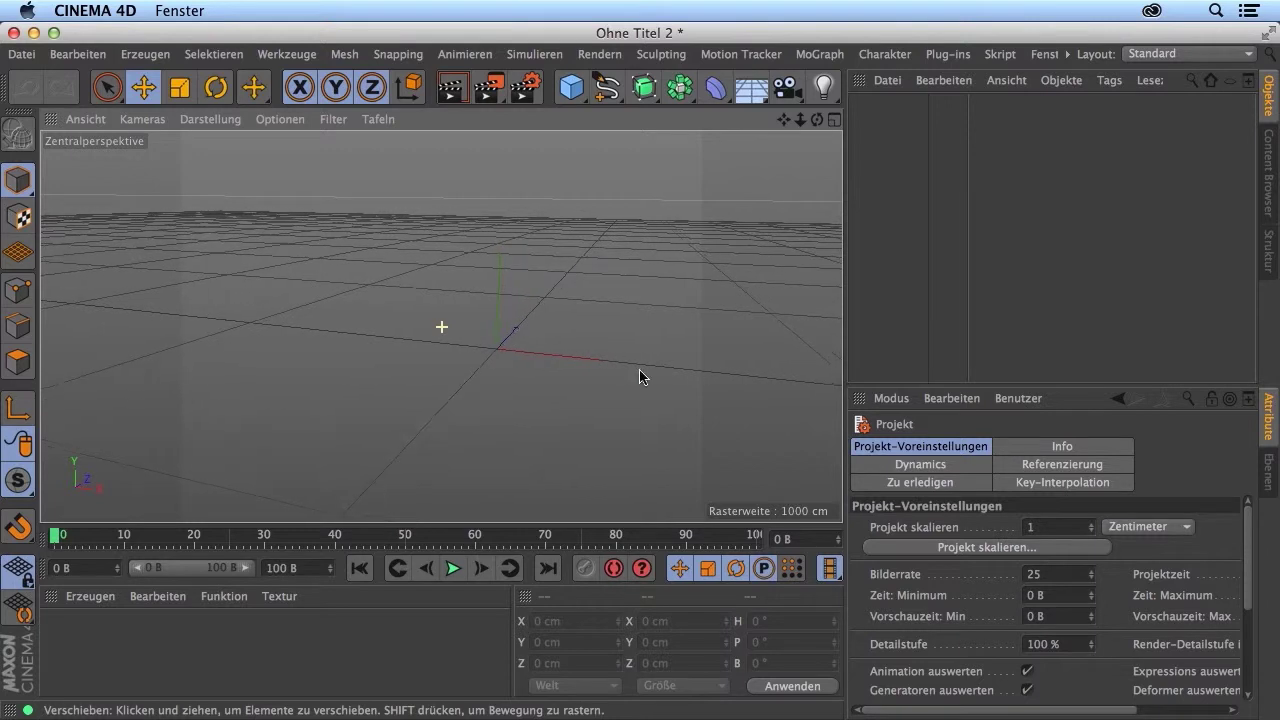
mouse_move(510, 335)
left_mouse_down("alt")
mouse_move(690, 340)
mouse_move(639, 369)
left_mouse_up("alt")
scroll(639, 369, "up", 5)
scroll(346, 463, "down", 3)
scroll(636, 385, "down", 2)
left_click_drag(639, 370, 496, 327, "alt")
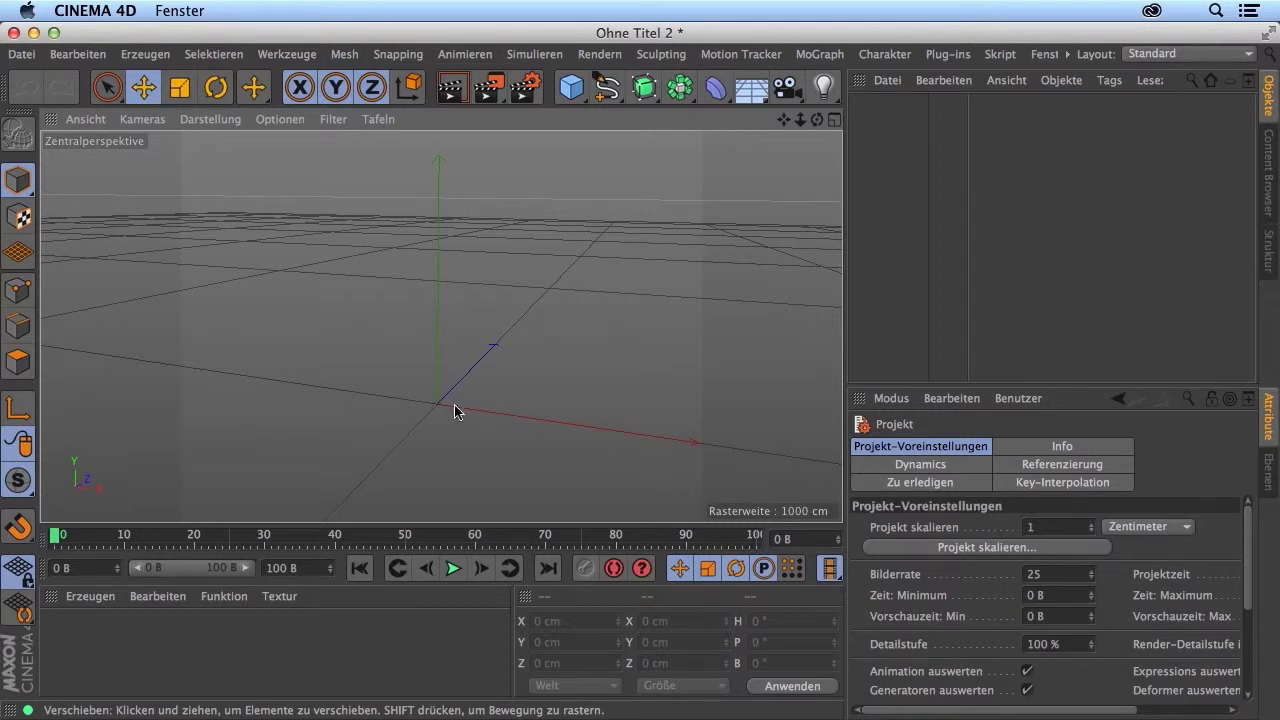
Orbit around the origin, tilting steeply down and back out, leaving the origin lower left.
left_click_drag(440, 418, 239, 428, "alt")
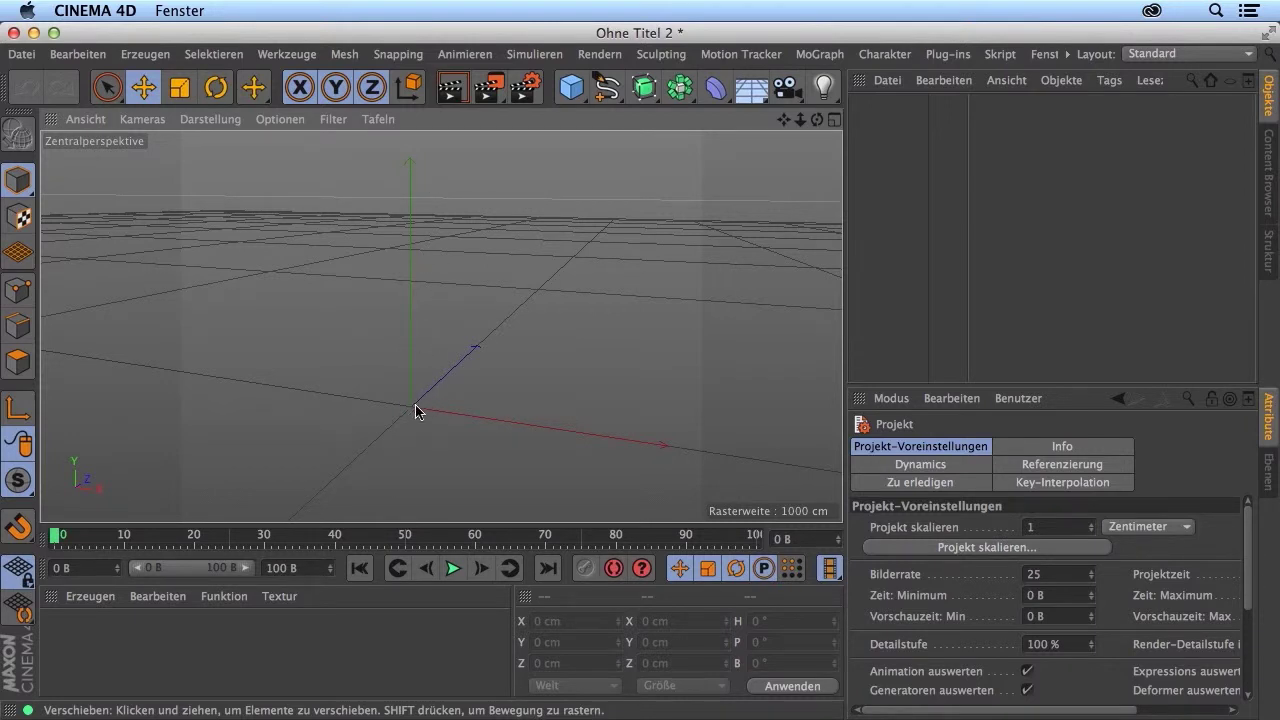
mouse_move(416, 408)
left_mouse_down("alt")
mouse_move(331, 400)
mouse_move(499, 405)
mouse_move(371, 356)
mouse_move(641, 377)
left_mouse_up("alt")
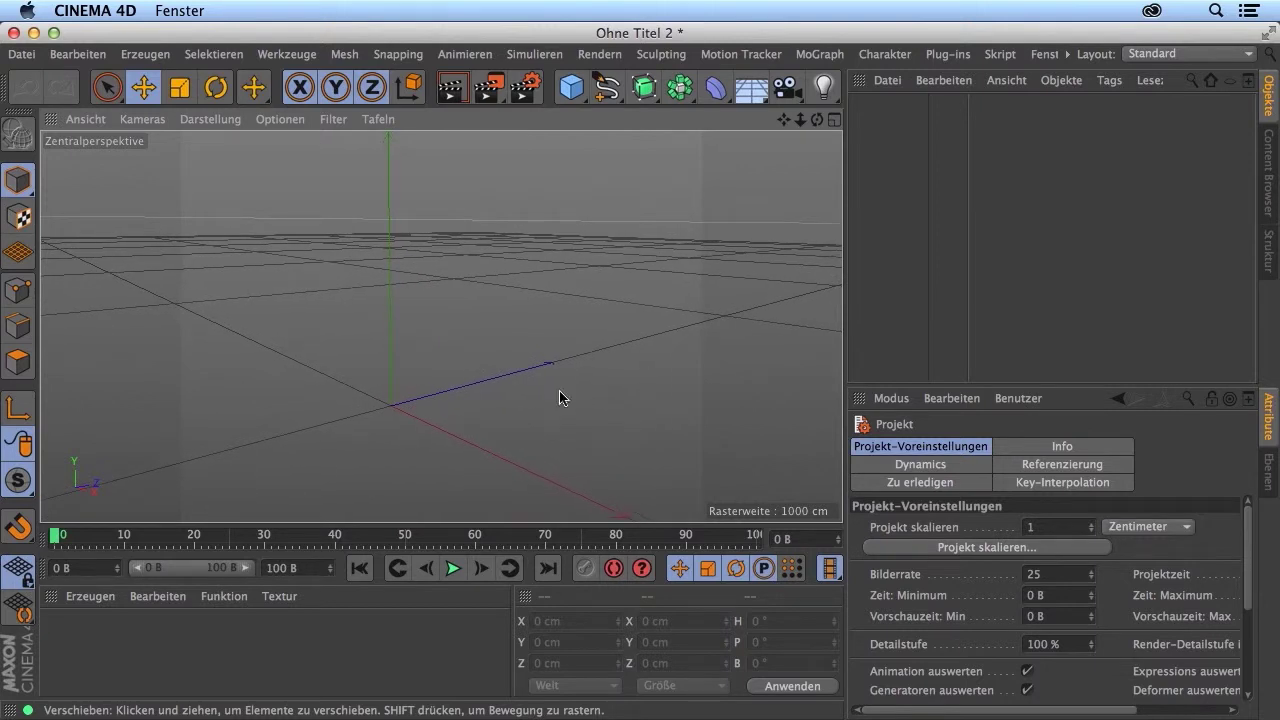
left_click_drag(396, 401, 286, 400, "alt")
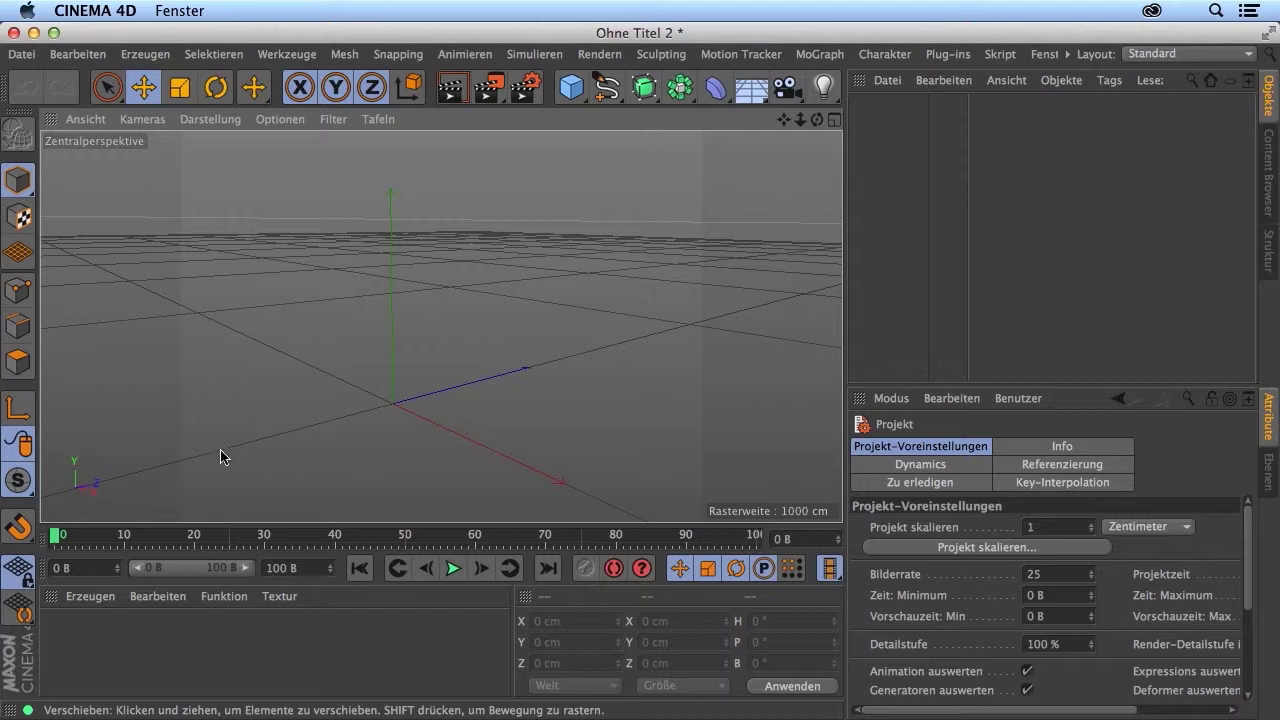
mouse_move(395, 402)
left_mouse_down("alt")
mouse_move(385, 437)
mouse_move(392, 421)
left_mouse_up("alt")
mouse_move(371, 300)
left_mouse_down("alt")
mouse_move(426, 514)
mouse_move(639, 376)
left_mouse_up("alt")
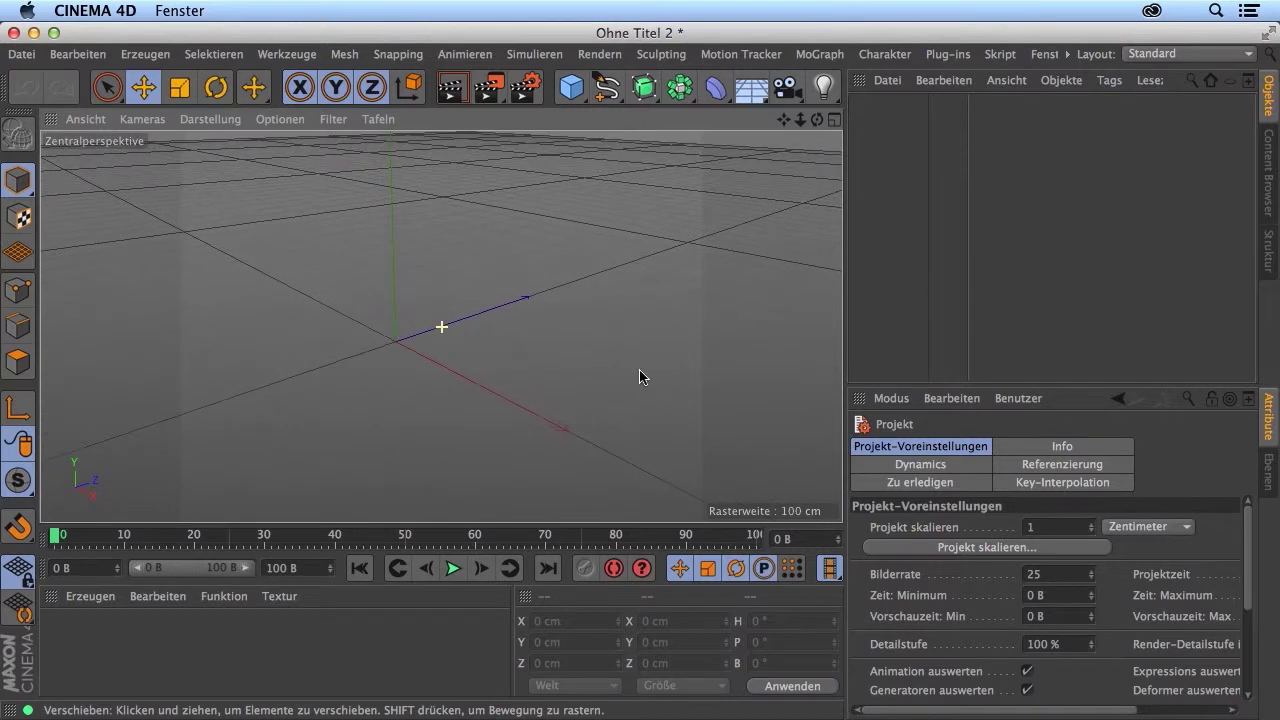
mouse_move(371, 327)
left_mouse_down("alt")
mouse_move(431, 337)
mouse_move(586, 169)
mouse_move(427, 380)
left_mouse_up("alt")
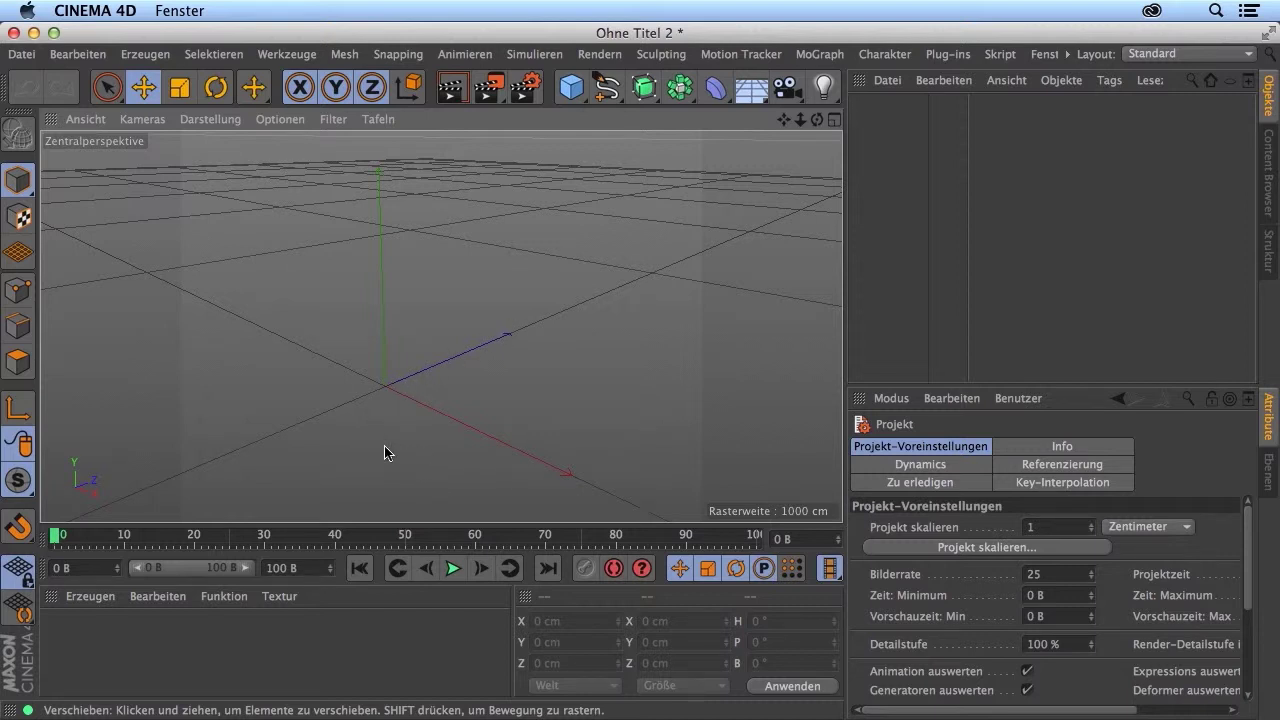
mouse_move(362, 436)
left_mouse_down("alt")
mouse_move(420, 427)
mouse_move(323, 451)
mouse_move(691, 297)
mouse_move(214, 500)
left_mouse_up("alt")
mouse_move(307, 405)
left_mouse_down("alt")
mouse_move(477, 340)
mouse_move(643, 374)
mouse_move(292, 410)
left_mouse_up("alt")
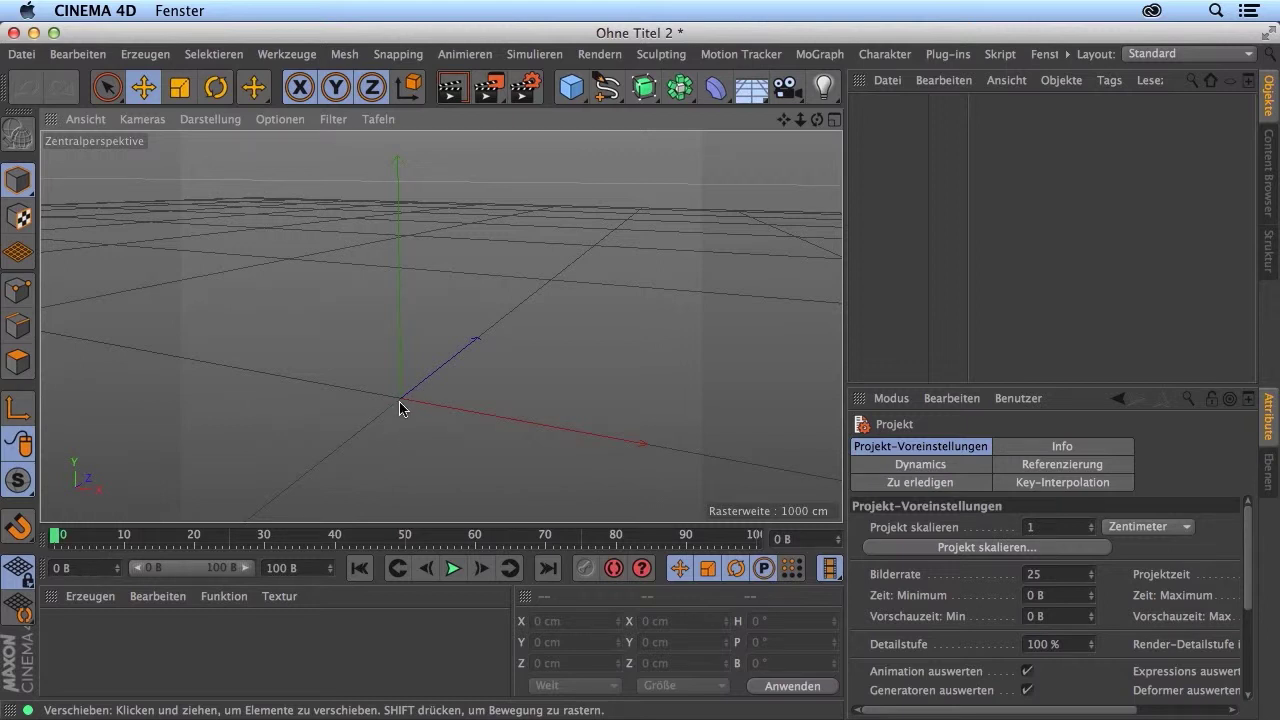
Tilt the camera toward eye level so the 1000 cm floor grid recedes to the horizon.
left_click_drag(415, 397, 639, 376, "alt")
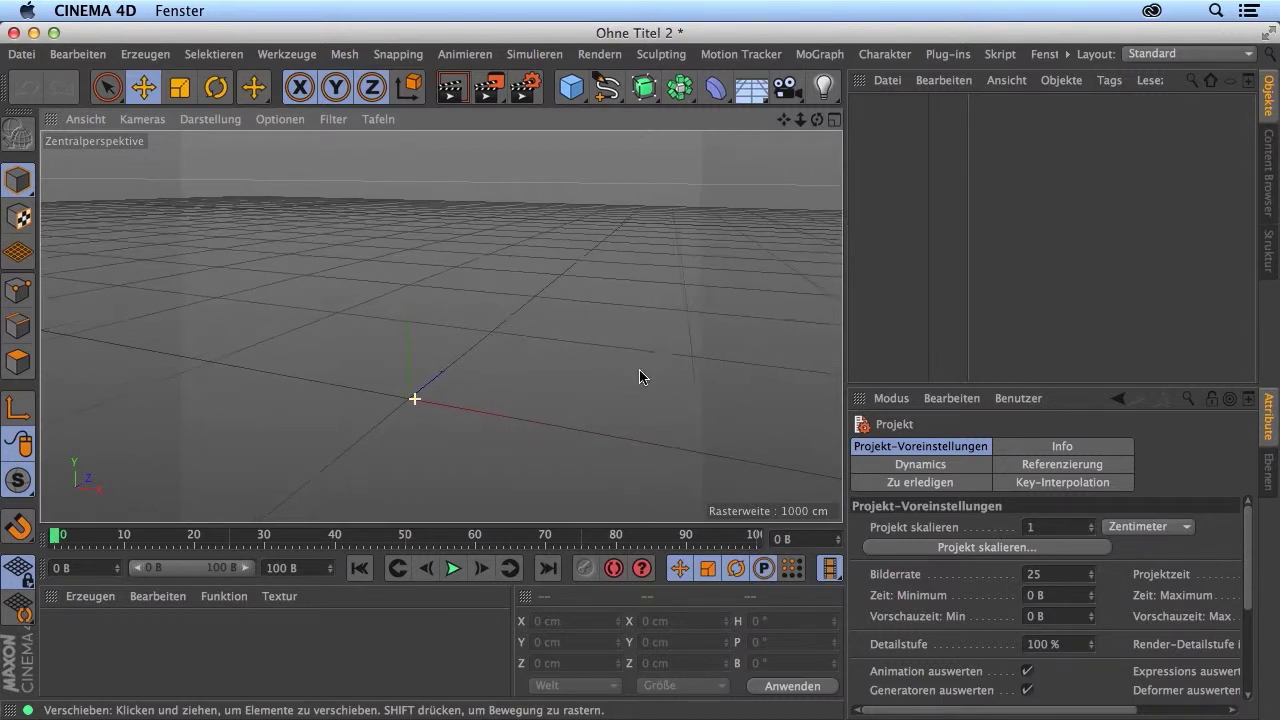
mouse_move(431, 401)
left_mouse_down("alt")
mouse_move(491, 386)
mouse_move(234, 231)
left_mouse_up("alt")
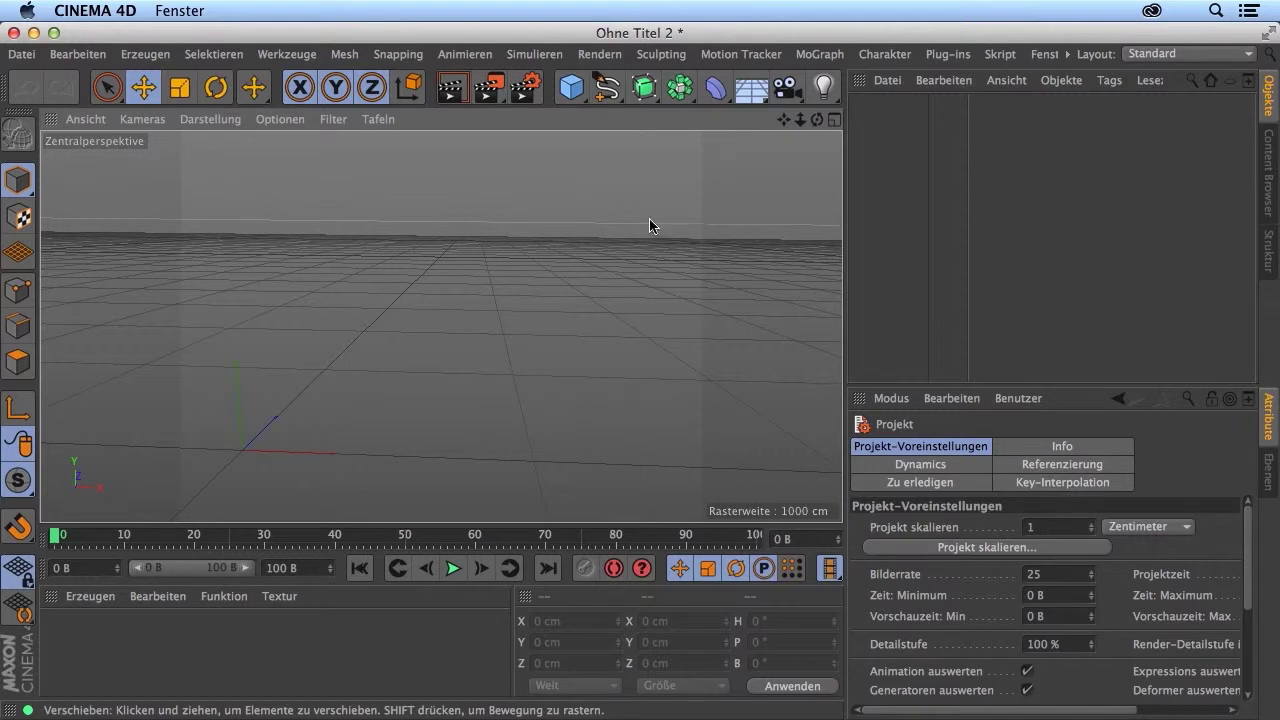
mouse_move(360, 395)
left_mouse_down("alt")
mouse_move(323, 429)
mouse_move(329, 420)
mouse_move(240, 443)
mouse_move(257, 443)
left_mouse_up("alt")
mouse_move(323, 289)
left_mouse_down("alt")
mouse_move(249, 366)
mouse_move(245, 426)
mouse_move(262, 414)
left_mouse_up("alt")
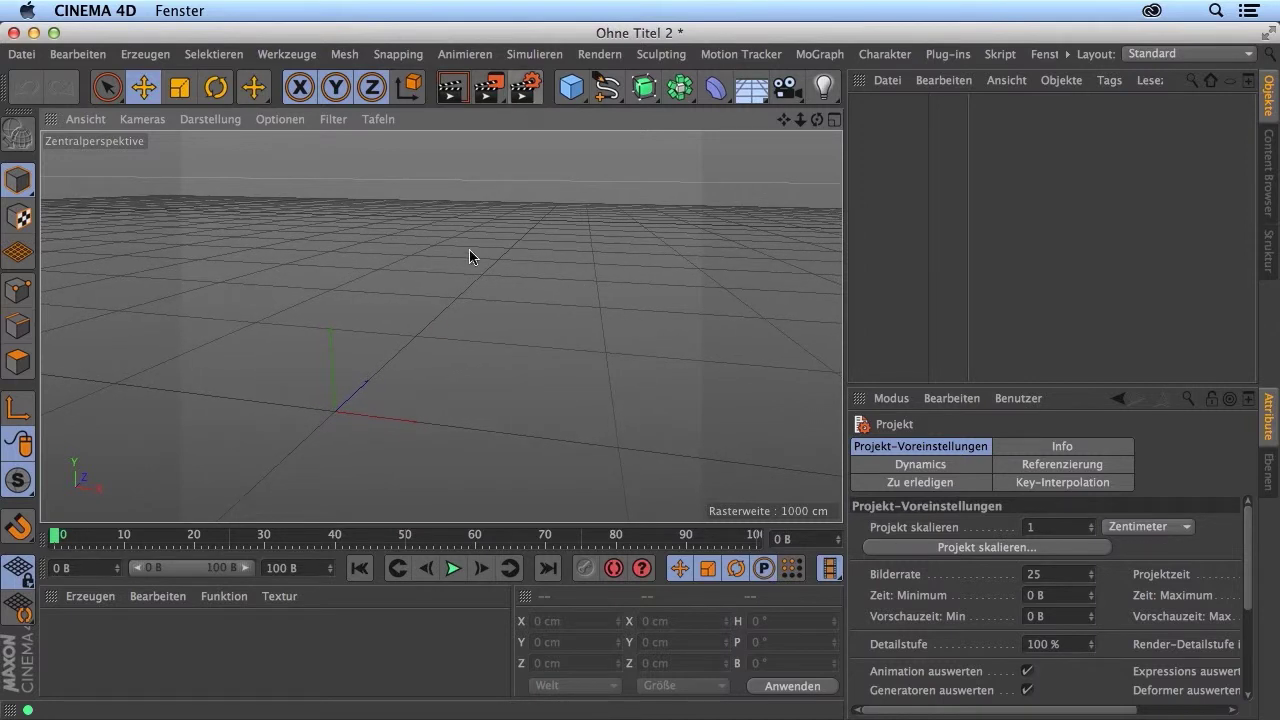
mouse_move(391, 266)
left_mouse_down("alt")
mouse_move(309, 306)
mouse_move(191, 504)
left_mouse_up("alt")
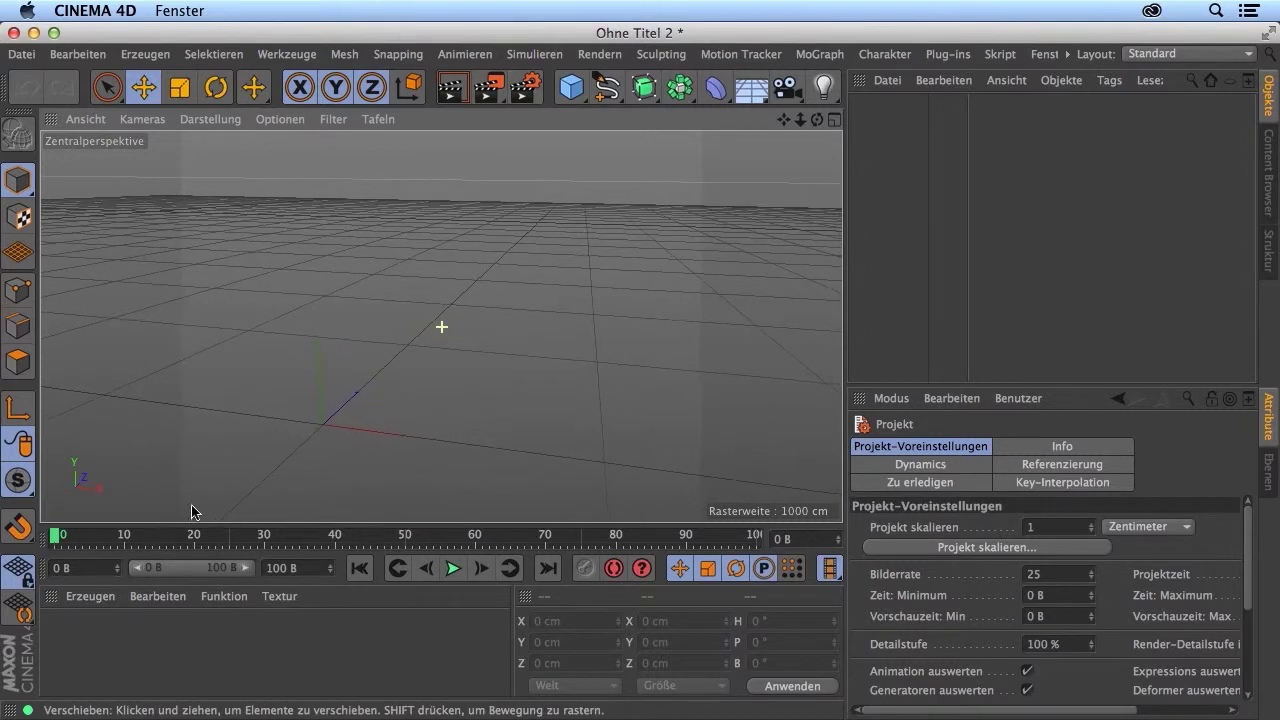
mouse_move(405, 380)
left_mouse_down("alt")
mouse_move(329, 429)
mouse_move(641, 372)
left_mouse_up("alt")
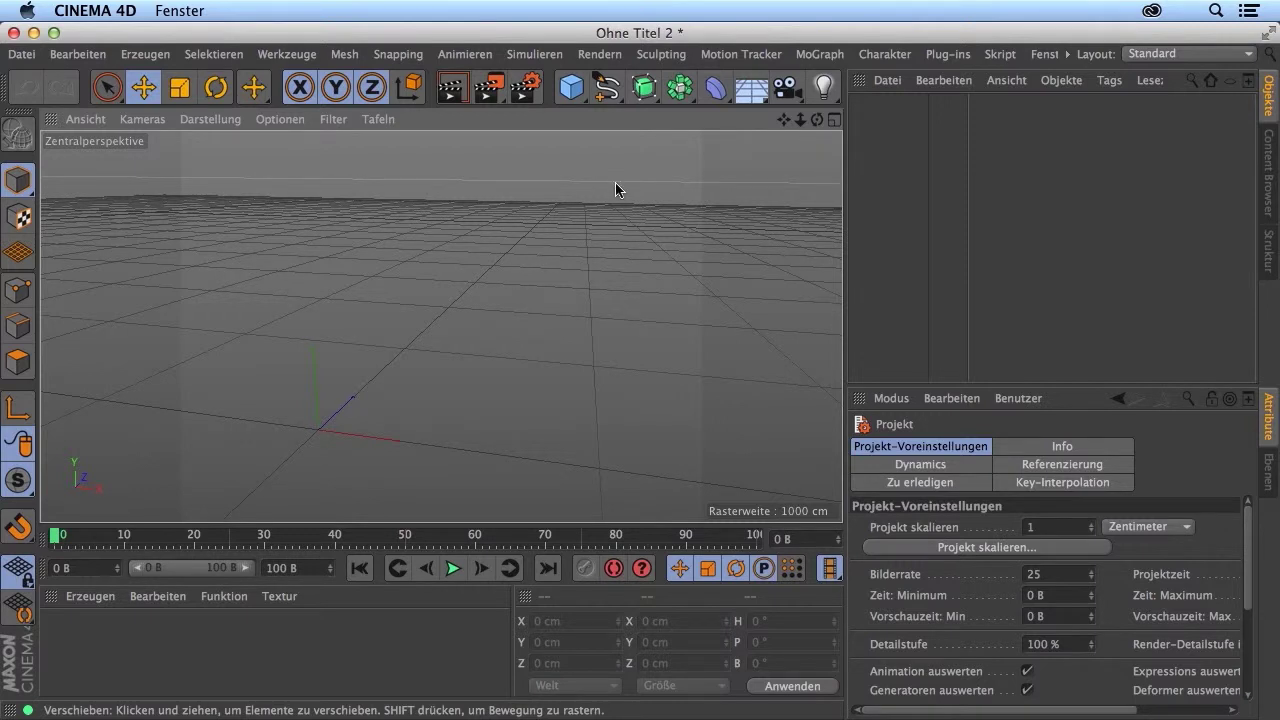
Orbit down to horizon level, back up over the grid, then raise the horizon again.
left_click_drag(543, 200, 539, 214, "alt")
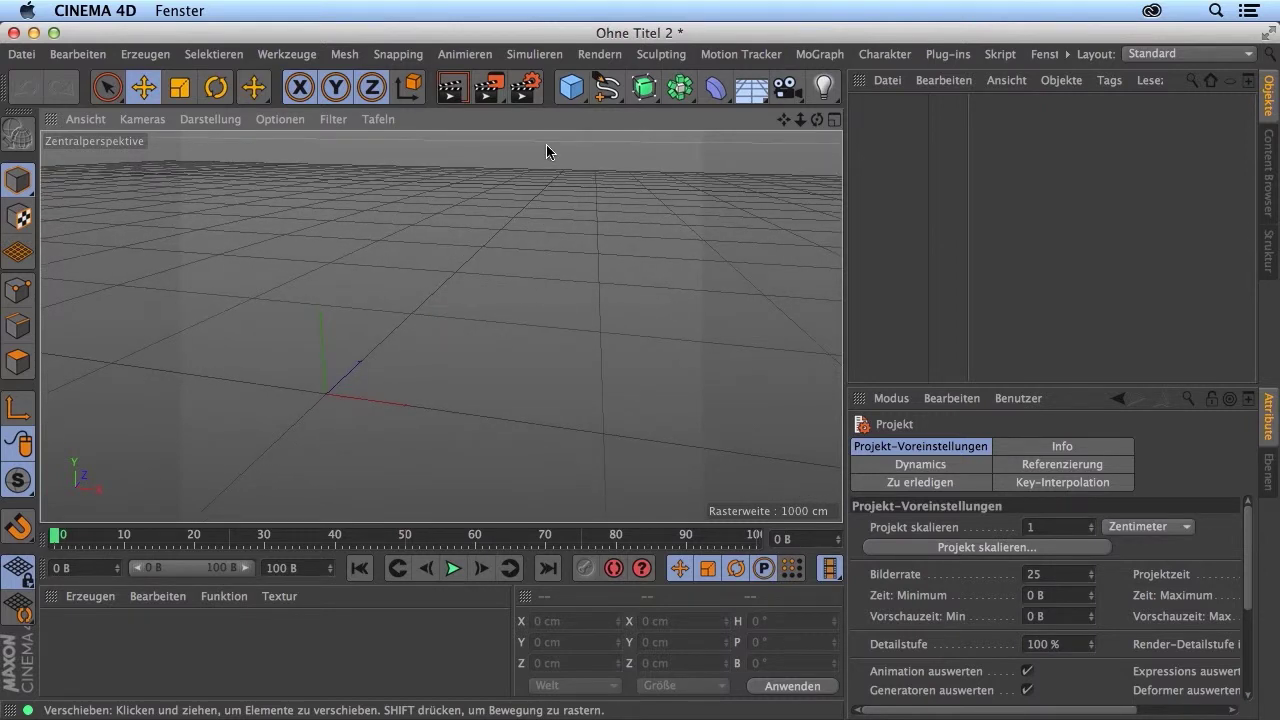
mouse_move(546, 152)
left_mouse_down("alt")
mouse_move(639, 376)
mouse_move(244, 489)
left_mouse_up("alt")
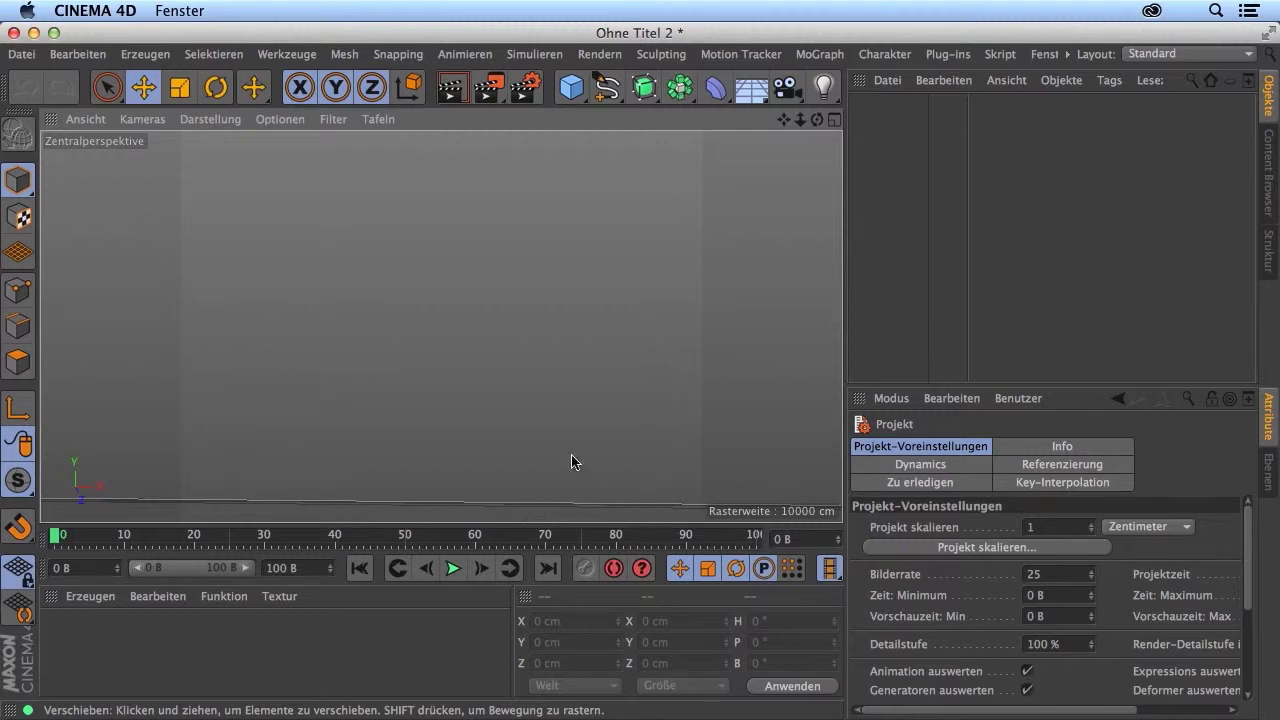
mouse_move(540, 389)
left_mouse_down("alt")
mouse_move(510, 481)
mouse_move(567, 480)
left_mouse_up("alt")
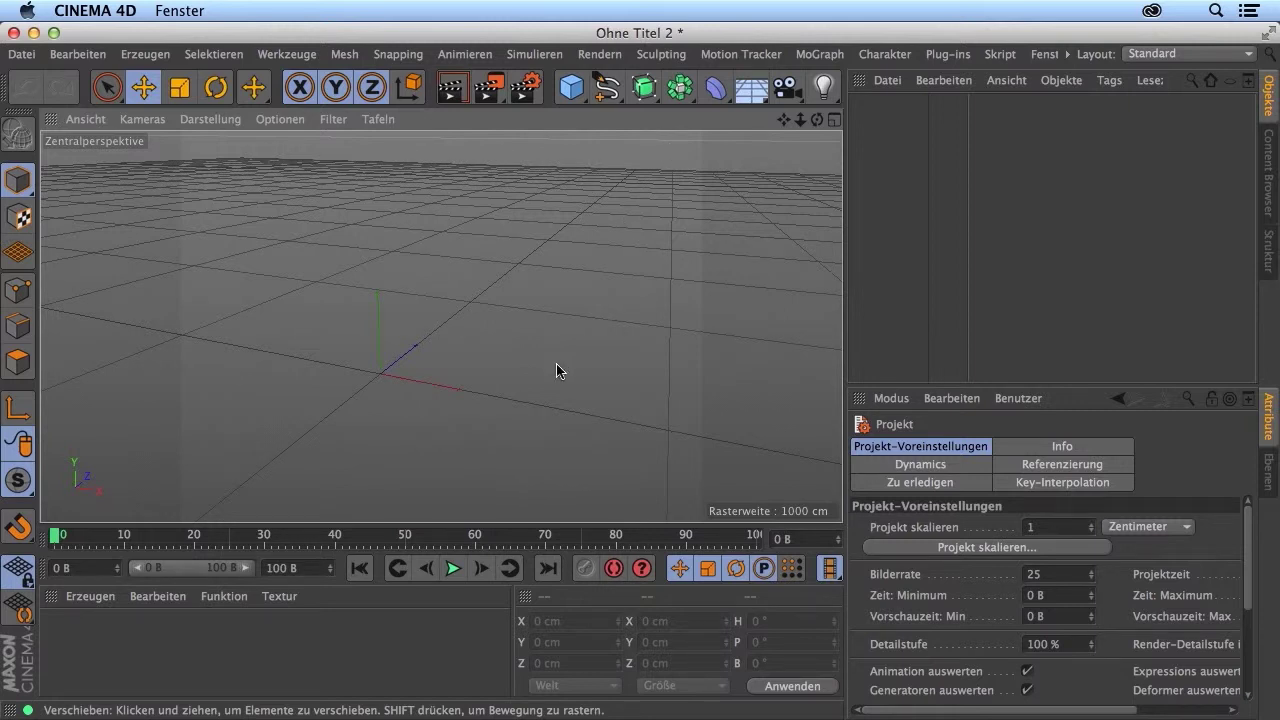
mouse_move(422, 333)
left_mouse_down("alt")
mouse_move(526, 324)
mouse_move(290, 194)
left_mouse_up("alt")
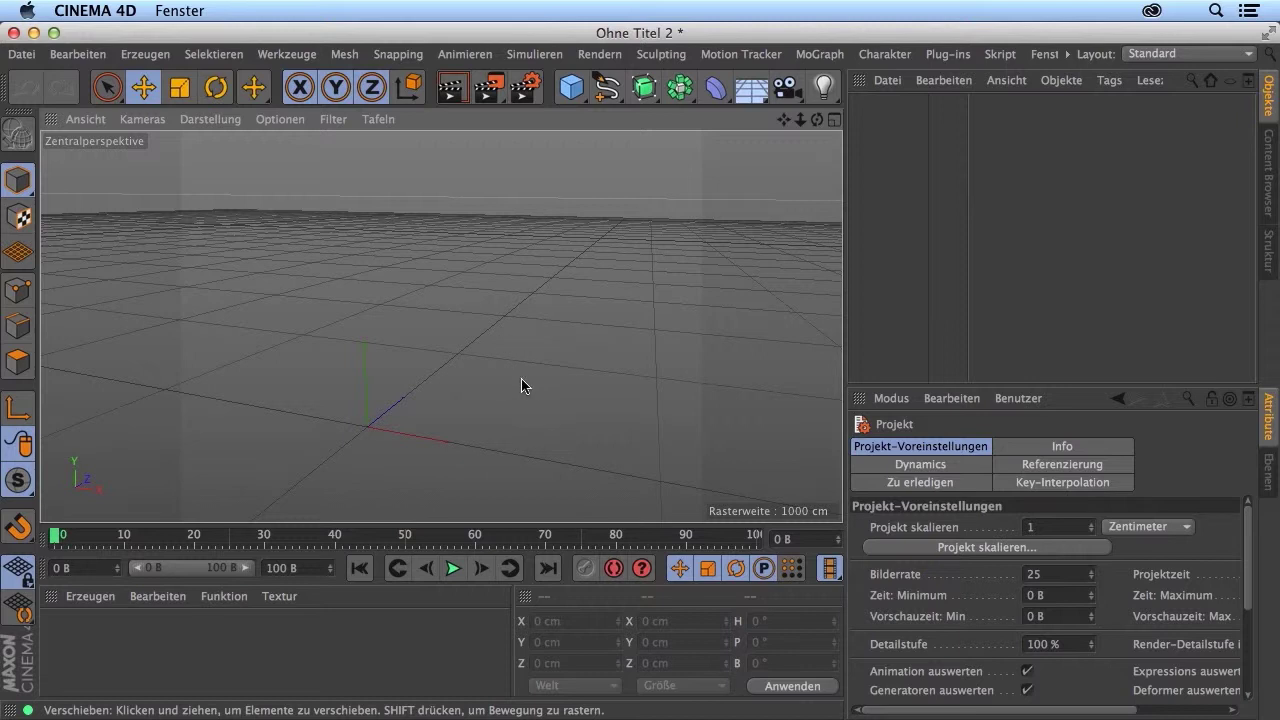
mouse_move(447, 371)
left_mouse_down("alt")
mouse_move(624, 384)
mouse_move(526, 371)
mouse_move(457, 380)
left_mouse_up("alt")
mouse_move(420, 437)
left_mouse_down("alt")
mouse_move(423, 223)
mouse_move(639, 377)
left_mouse_up("alt")
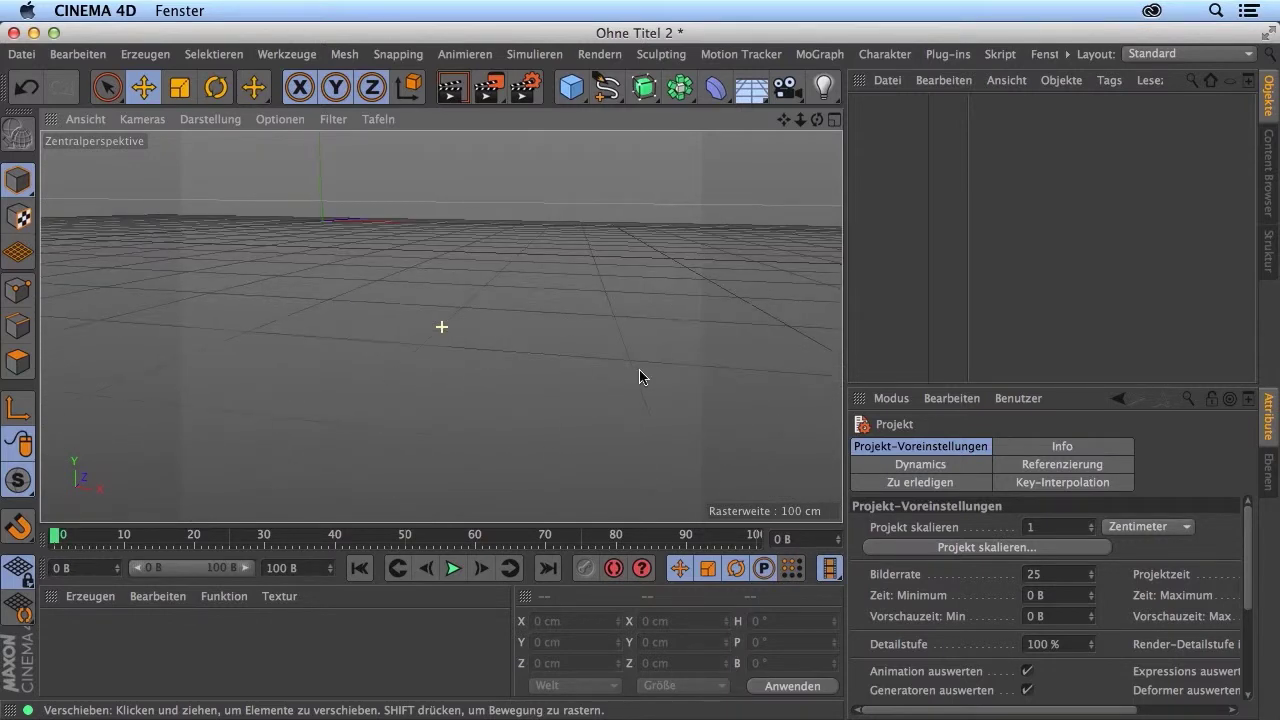
Zoom the view out over the floor grid and then back in.
scroll(639, 377, "down", 3)
scroll(639, 377, "down", 2)
scroll(639, 377, "down", 2)
scroll(639, 377, "down", 2)
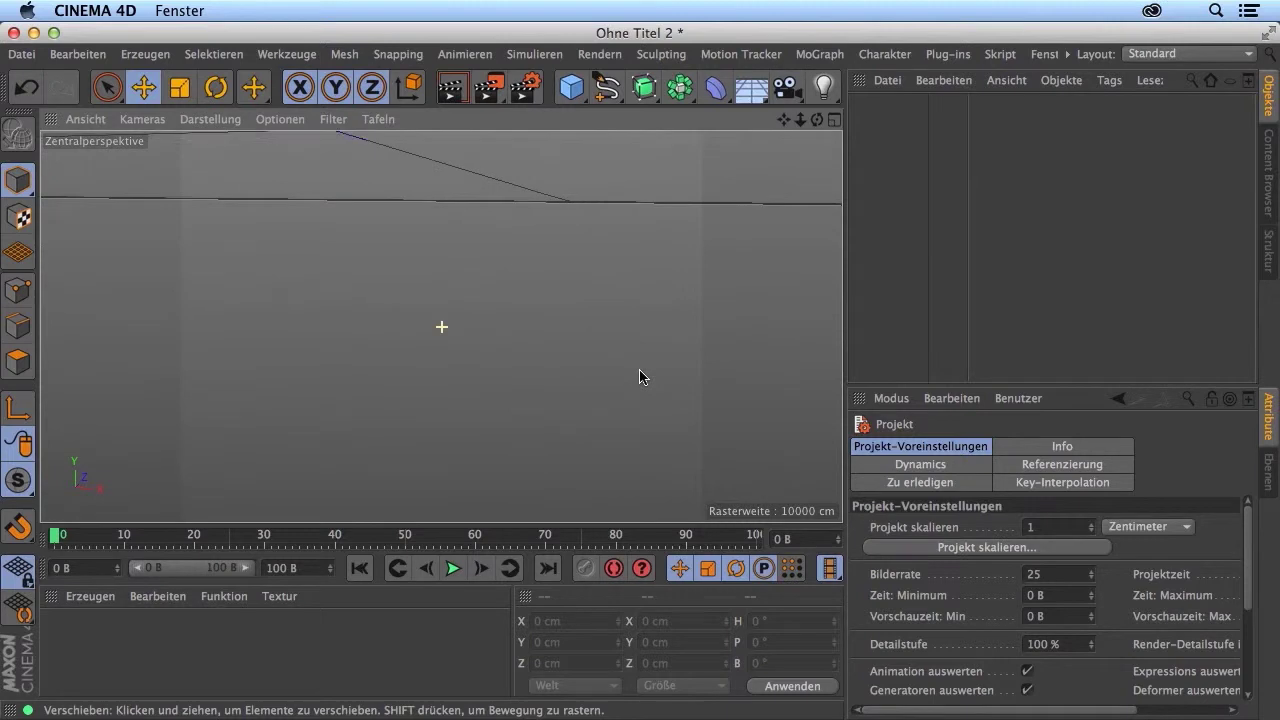
scroll(640, 376, "down", 1)
scroll(643, 371, "down", 2)
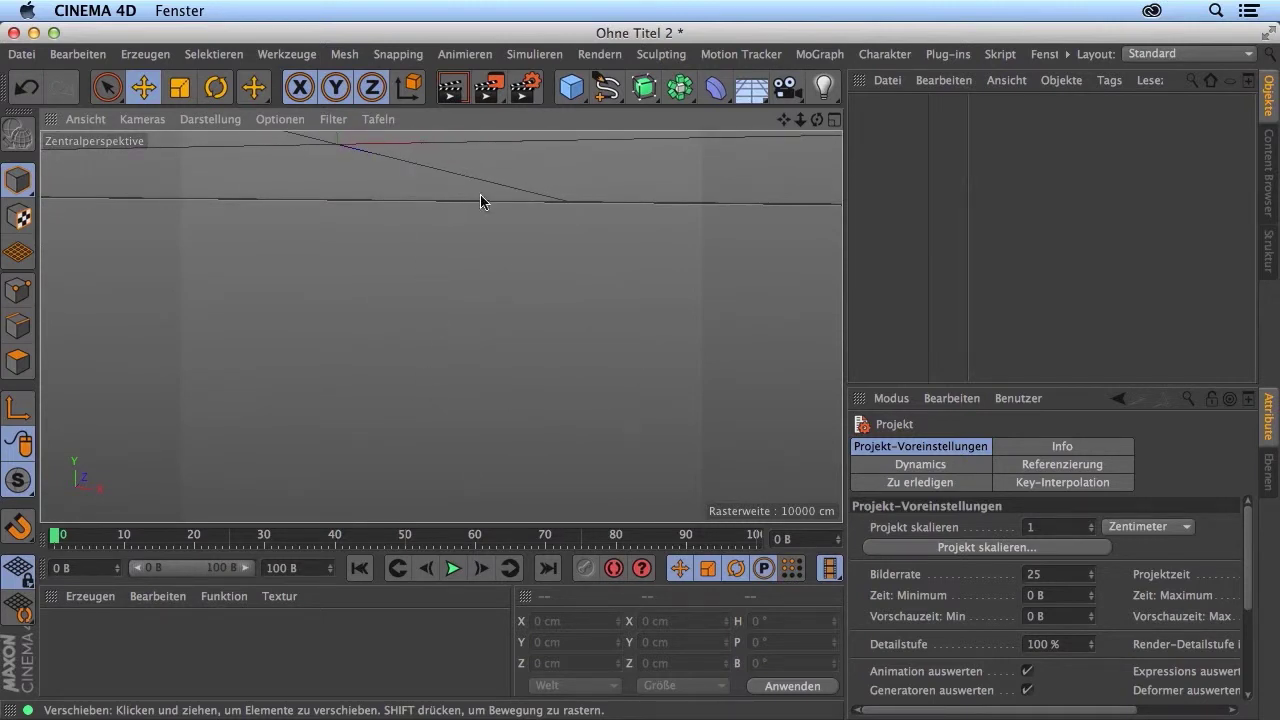
scroll(482, 190, "up", 2)
scroll(485, 165, "up", 3)
scroll(478, 200, "up", 2)
scroll(488, 220, "up", 1)
Orbit around the origin from several angles, ending on a gentle perspective of the grid.
mouse_move(492, 215)
left_mouse_down("alt")
mouse_move(643, 371)
mouse_move(413, 305)
left_mouse_up("alt")
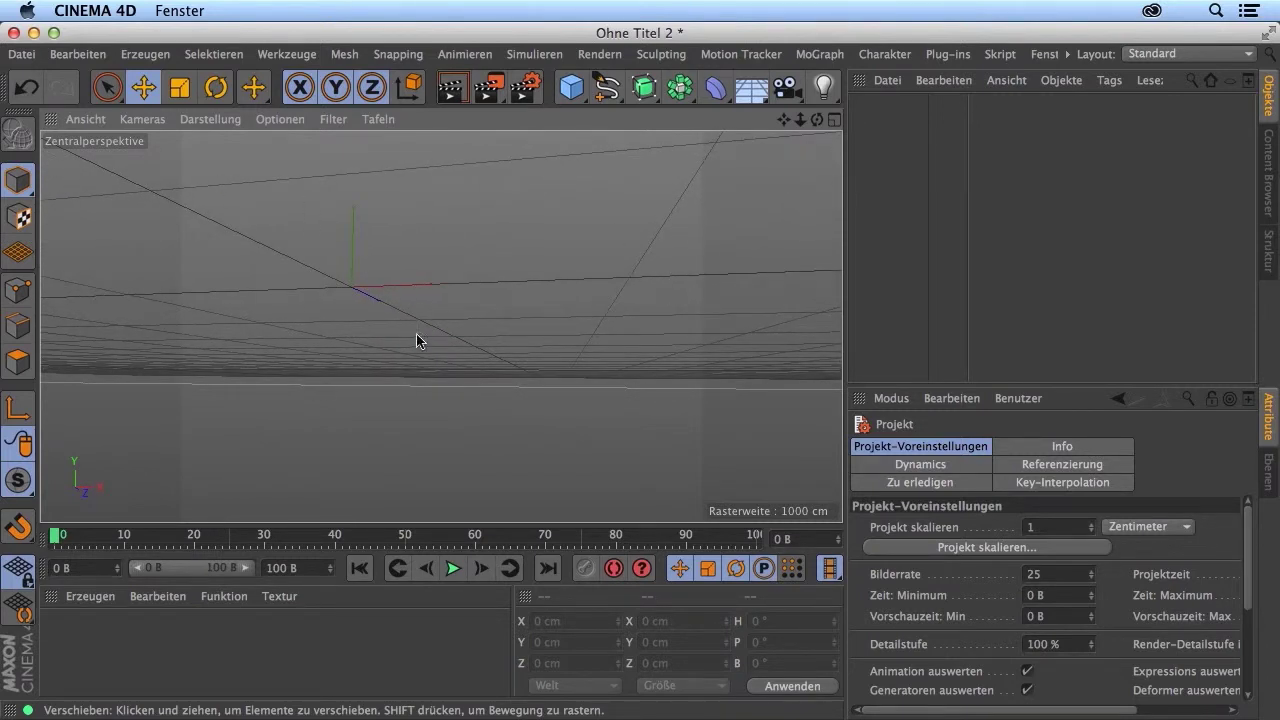
mouse_move(480, 314)
left_mouse_down("alt")
mouse_move(640, 376)
mouse_move(456, 316)
mouse_move(443, 405)
mouse_move(459, 282)
mouse_move(448, 370)
left_mouse_up("alt")
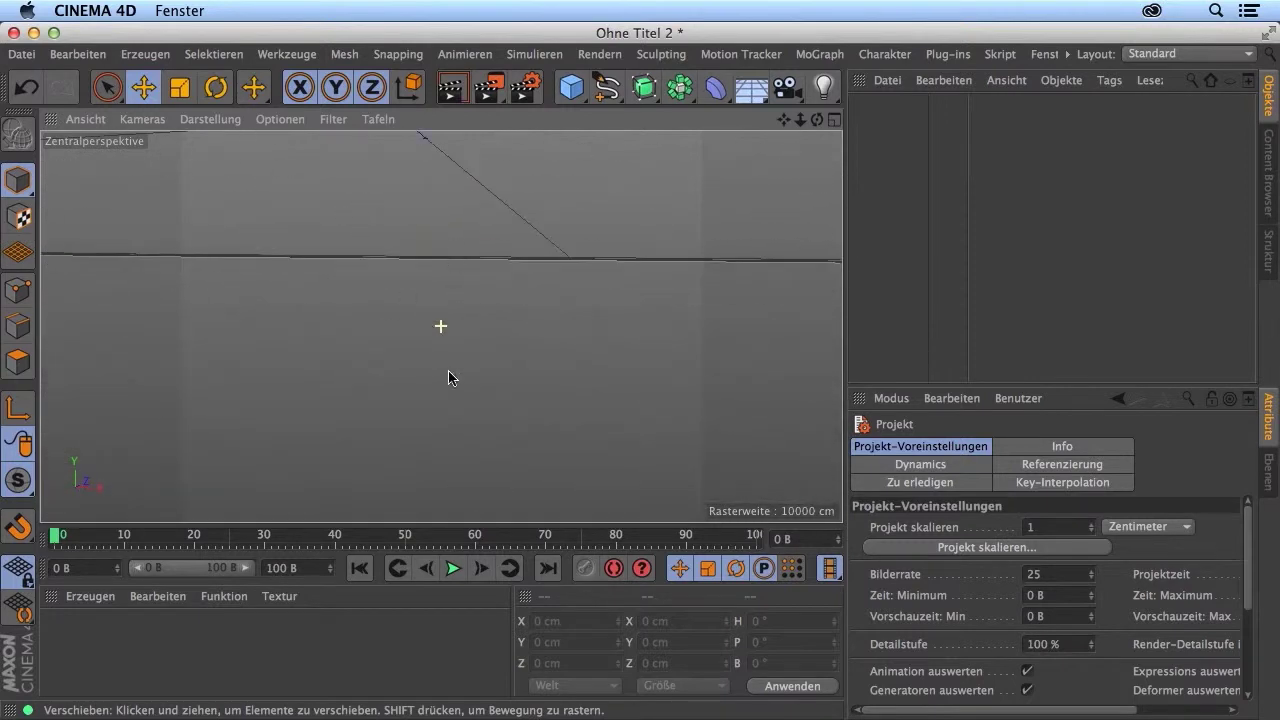
mouse_move(428, 242)
left_mouse_down("alt")
mouse_move(643, 374)
mouse_move(420, 173)
left_mouse_up("alt")
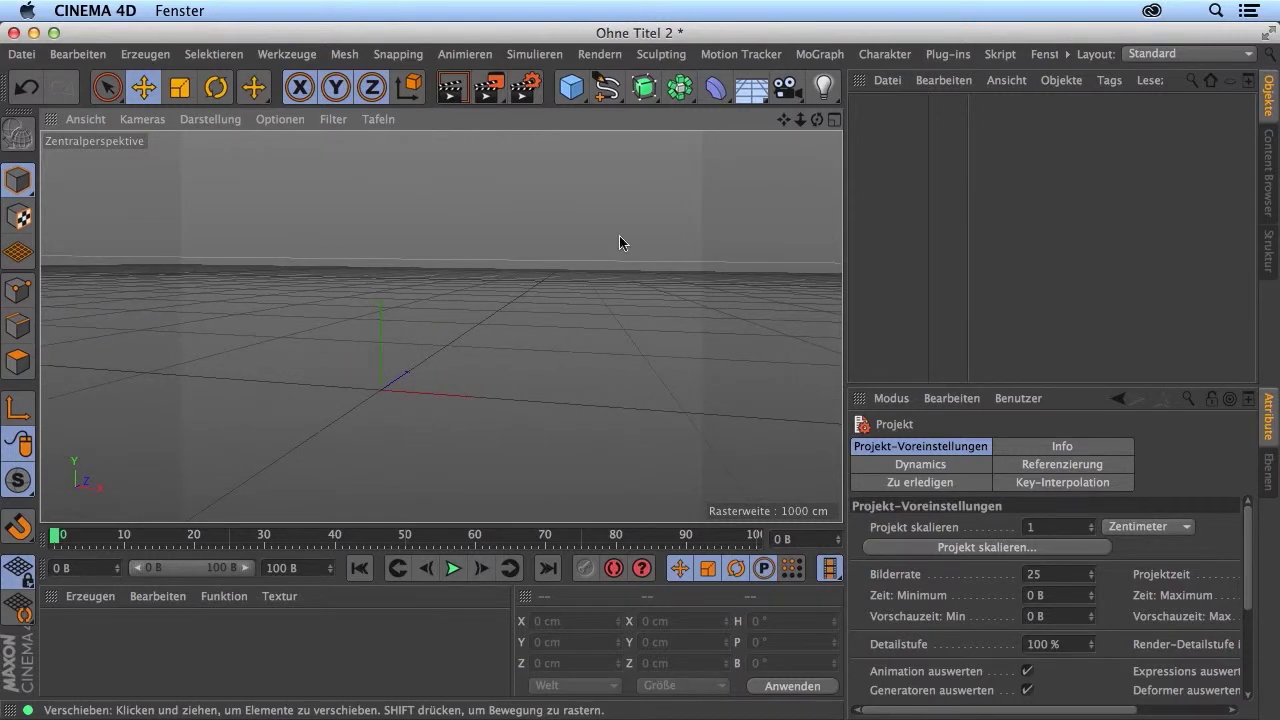
mouse_move(479, 253)
left_mouse_down("alt")
mouse_move(457, 277)
mouse_move(437, 226)
mouse_move(271, 320)
mouse_move(47, 512)
mouse_move(639, 369)
left_mouse_up("alt")
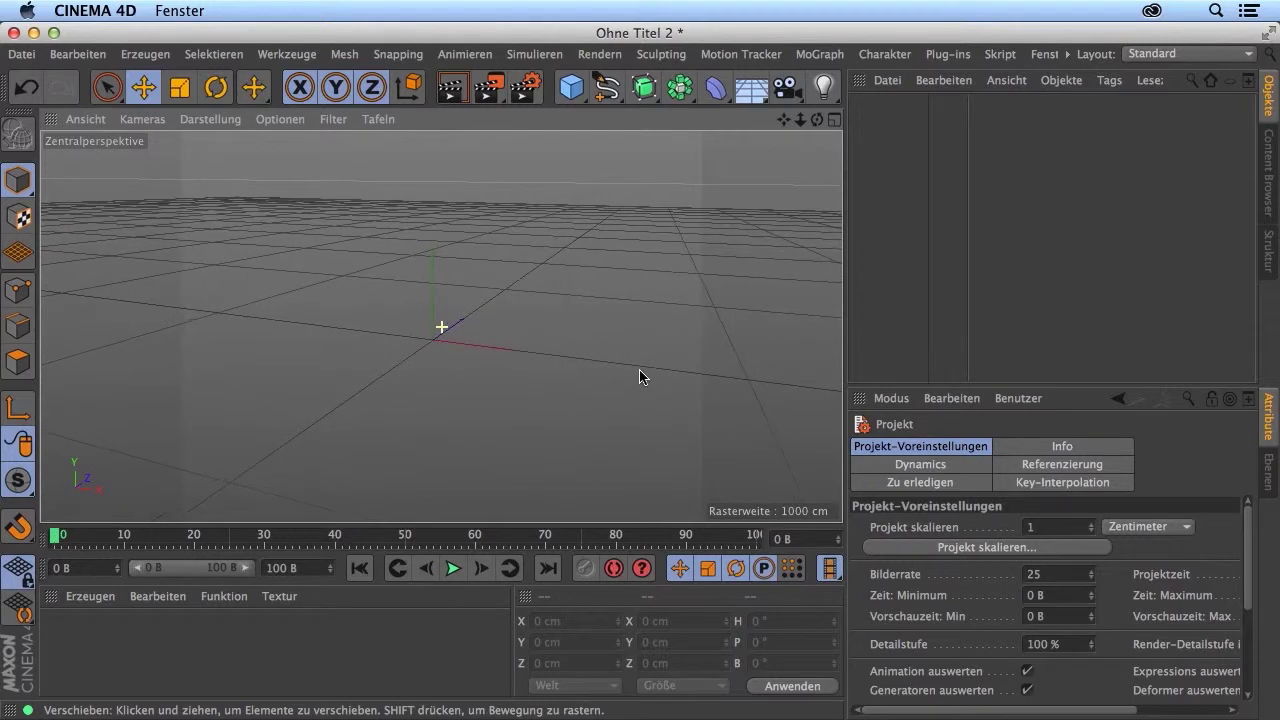
mouse_move(492, 186)
left_mouse_down("alt")
mouse_move(491, 329)
mouse_move(751, 414)
left_mouse_up("alt")
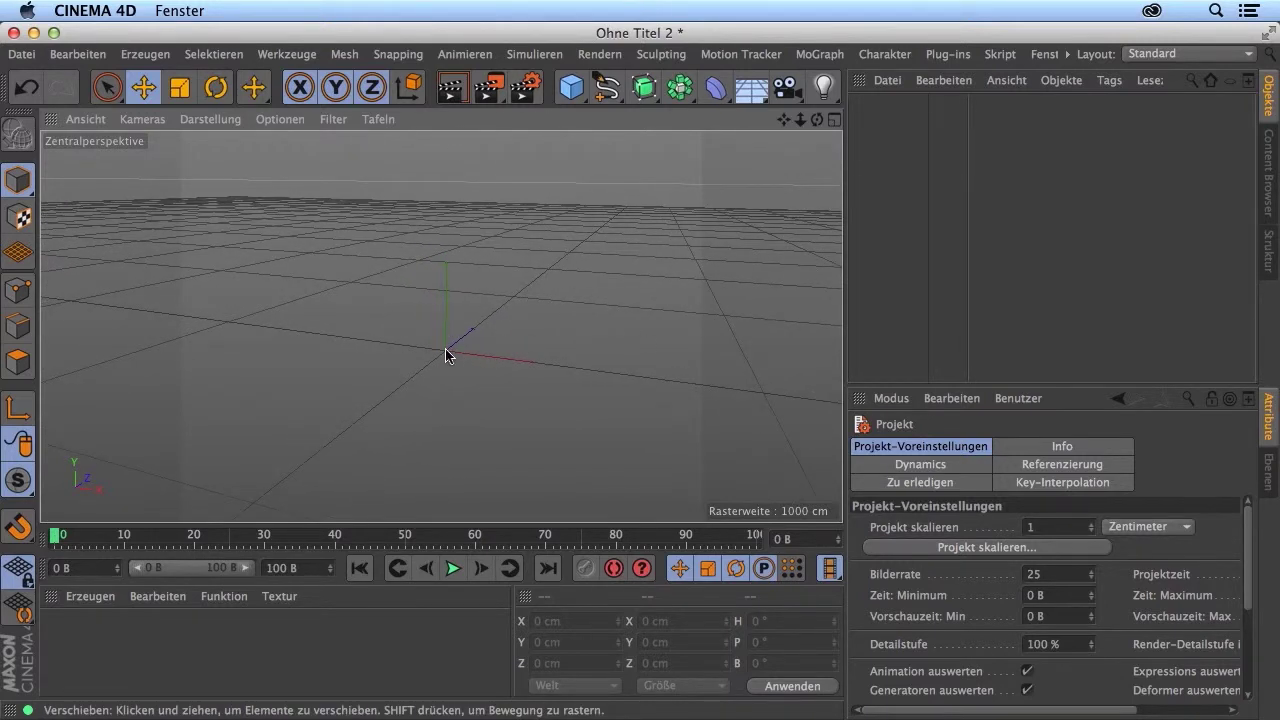
mouse_move(419, 327)
left_mouse_down("alt")
mouse_move(506, 334)
mouse_move(643, 374)
mouse_move(268, 144)
left_mouse_up("alt")
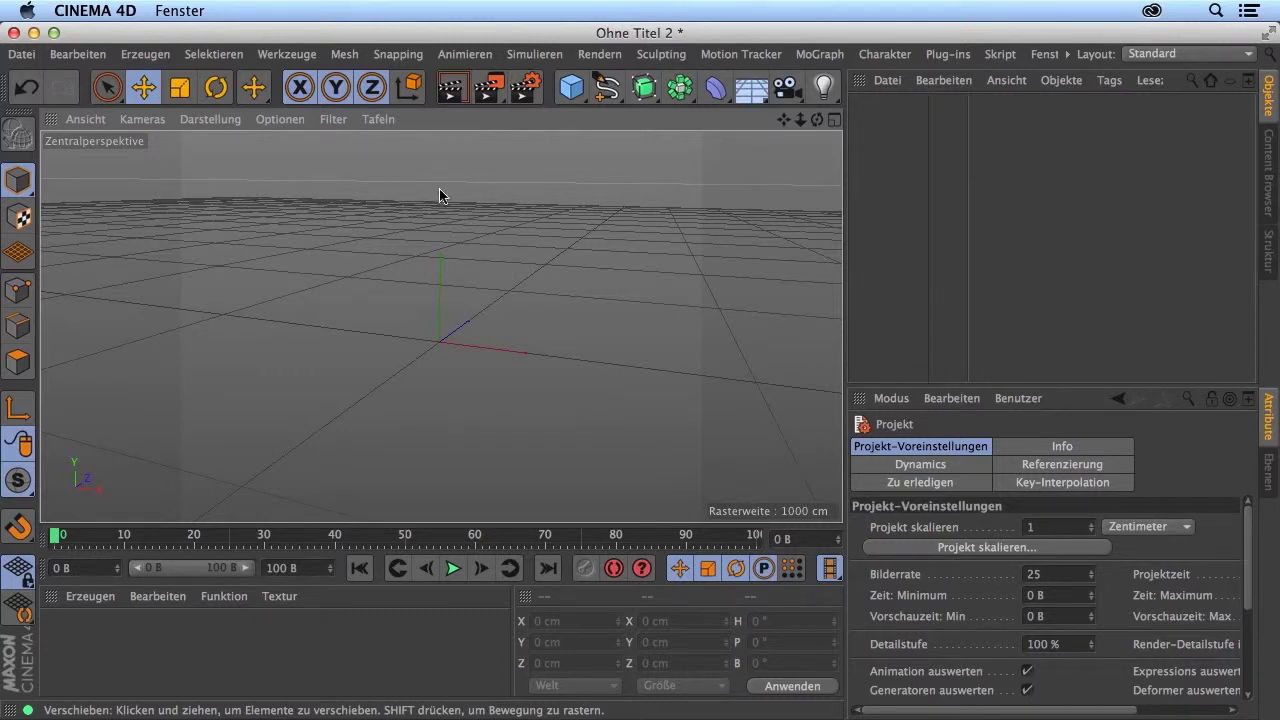
mouse_move(440, 196)
left_mouse_down("alt")
mouse_move(394, 194)
mouse_move(486, 194)
mouse_move(366, 191)
mouse_move(511, 206)
mouse_move(354, 194)
mouse_move(473, 215)
left_mouse_up("alt")
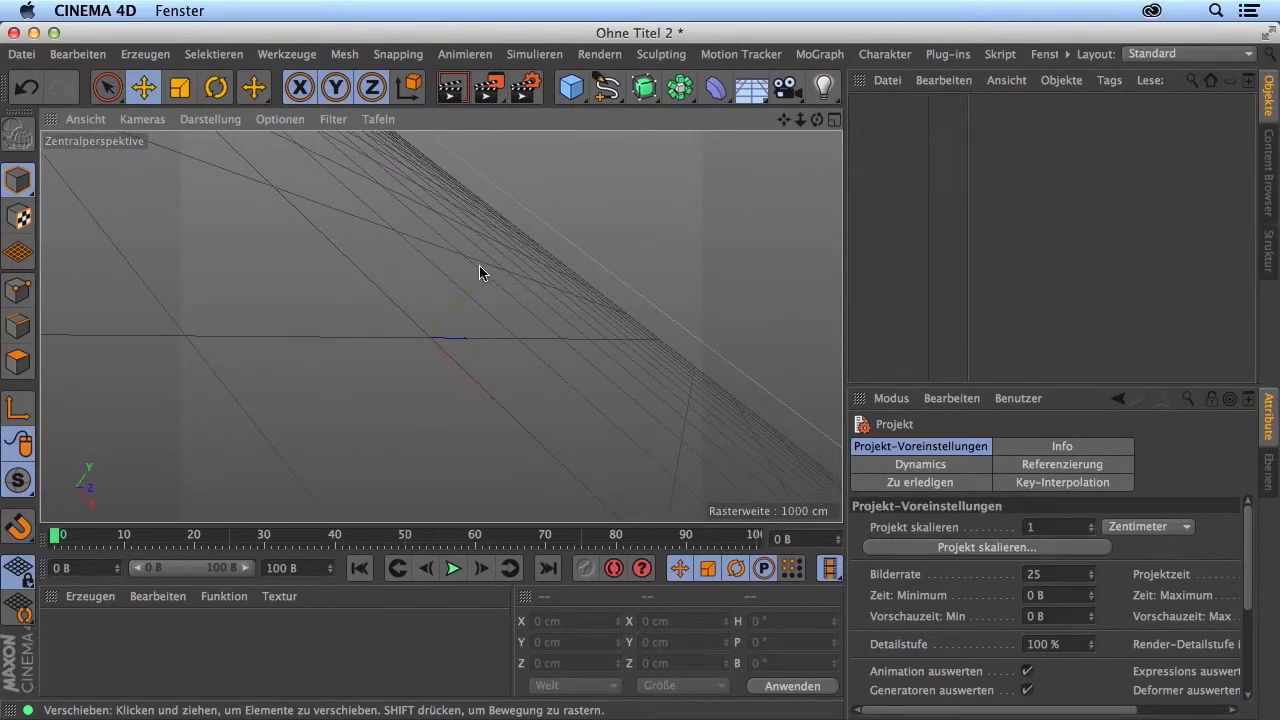
mouse_move(465, 225)
left_mouse_down("alt")
mouse_move(605, 229)
mouse_move(463, 226)
mouse_move(566, 229)
mouse_move(528, 234)
mouse_move(566, 234)
mouse_move(519, 317)
mouse_move(513, 277)
mouse_move(519, 335)
left_mouse_up("alt")
mouse_move(508, 260)
left_mouse_down("alt")
mouse_move(374, 260)
mouse_move(551, 360)
left_mouse_up("alt")
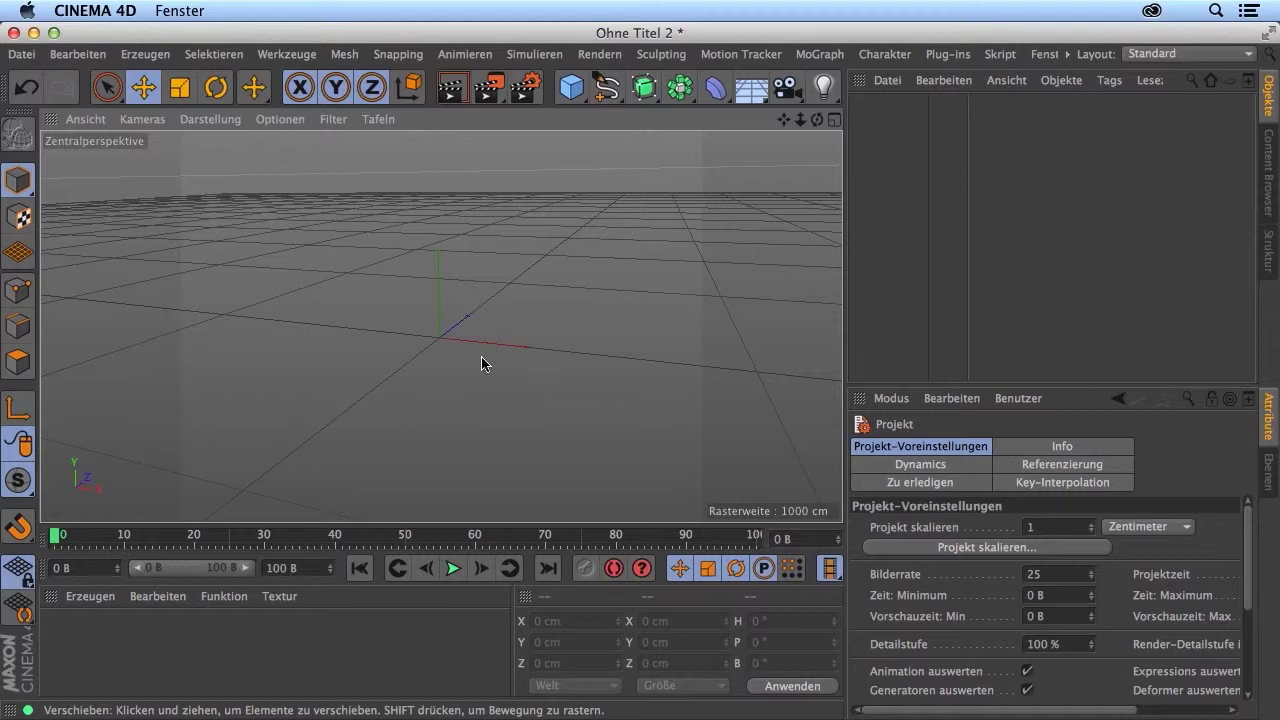
left_click(334, 120)
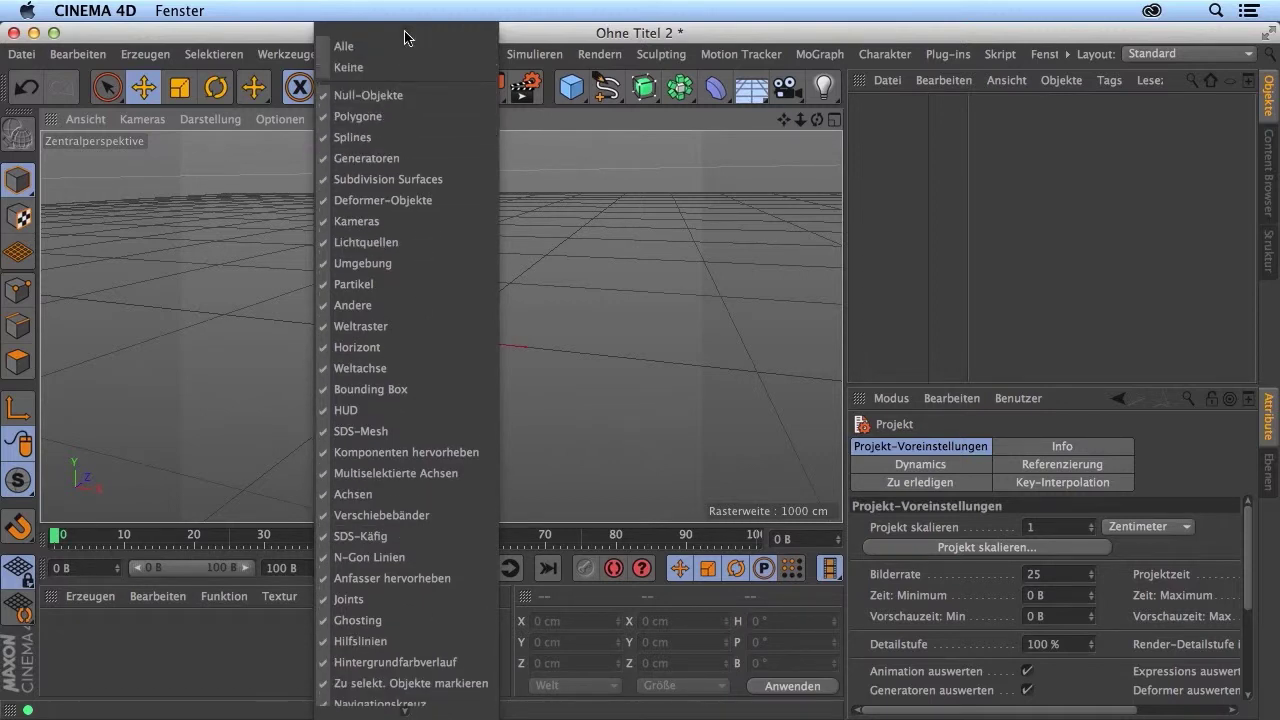
left_click(398, 410)
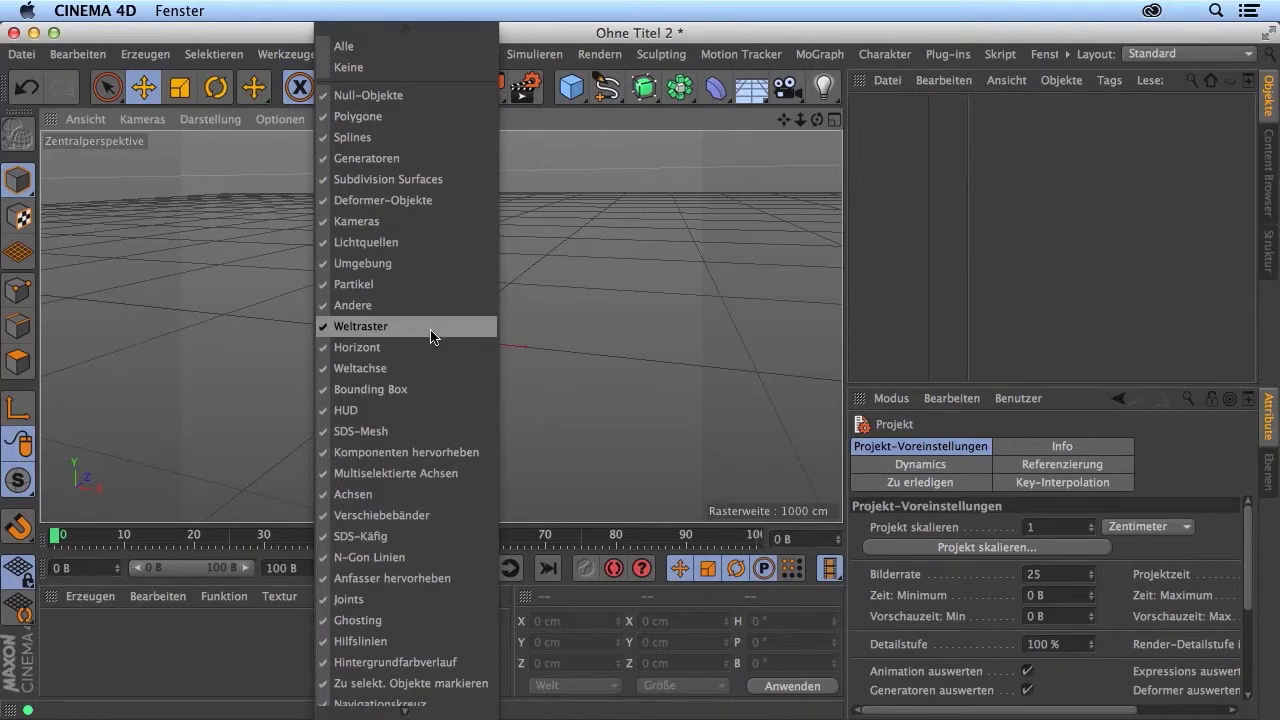
left_click(379, 326)
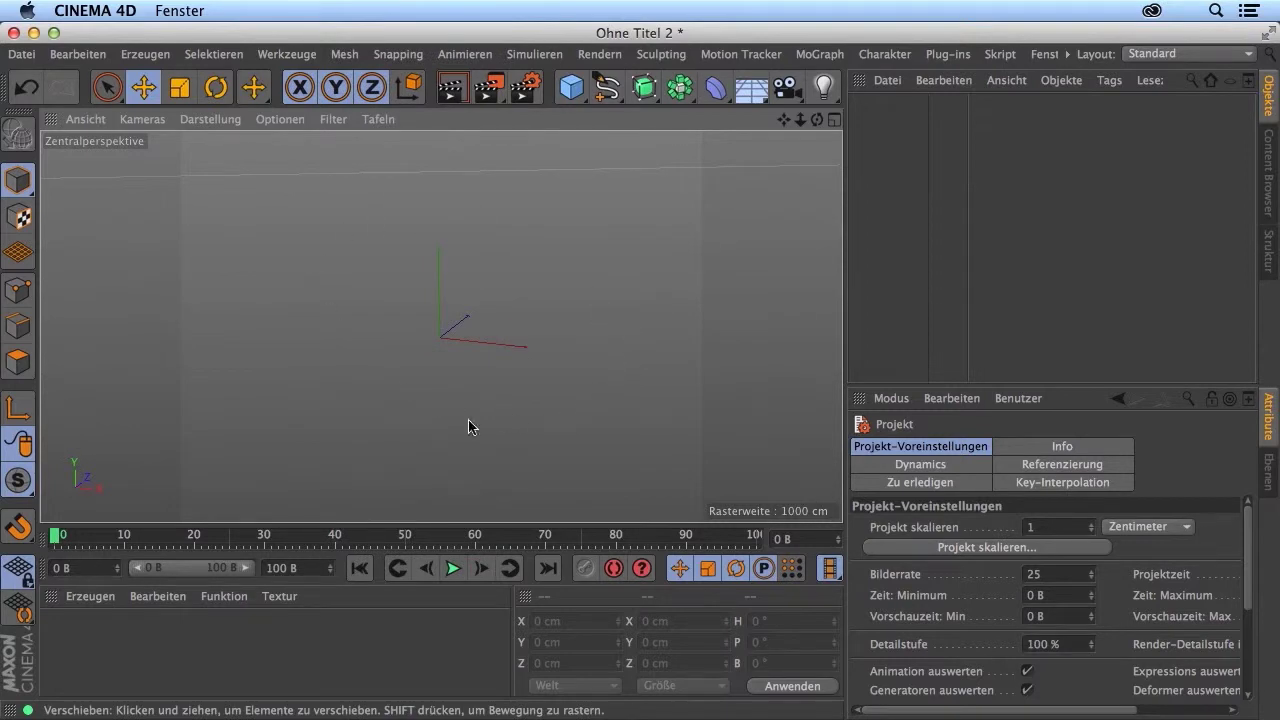
left_click(333, 119)
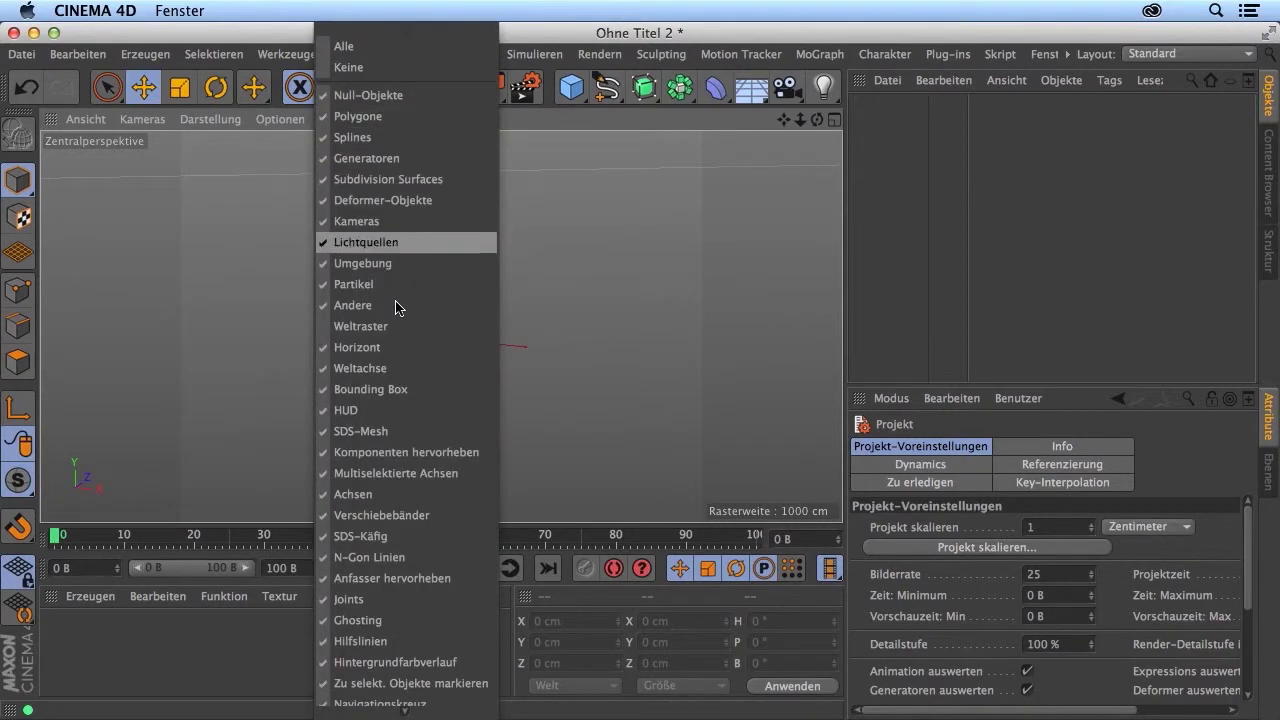
left_click(409, 346)
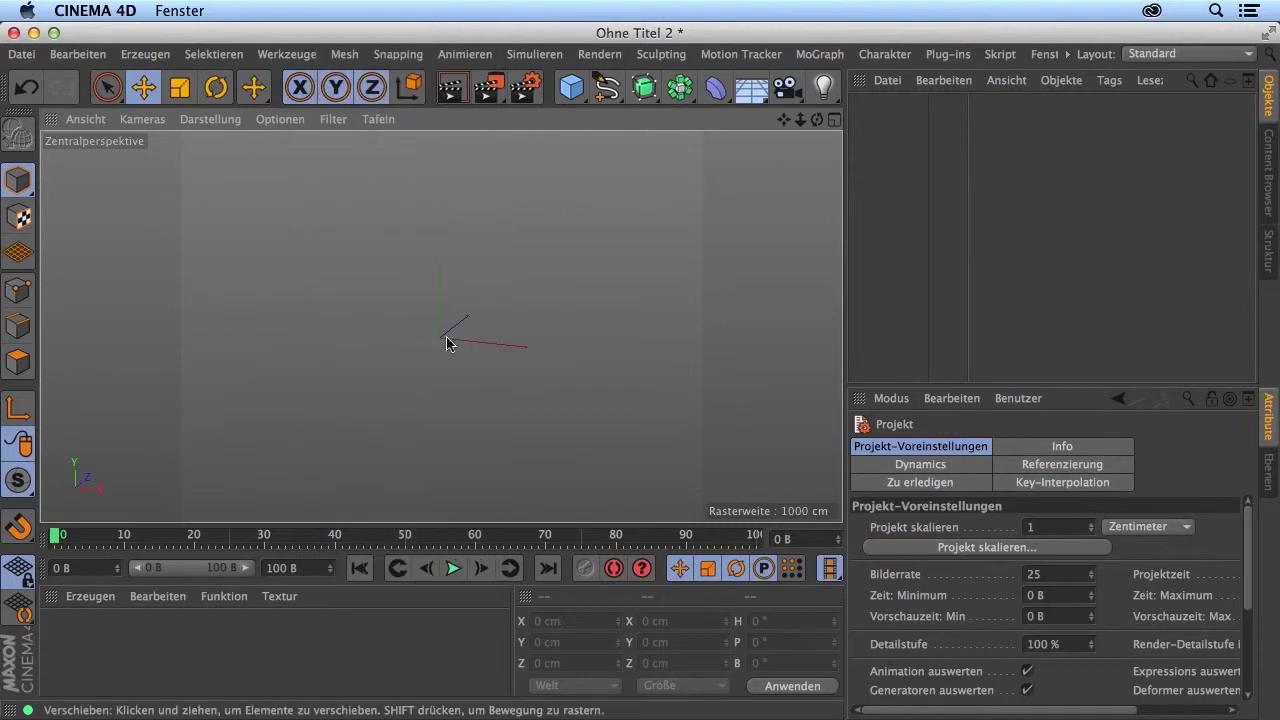
left_click(333, 119)
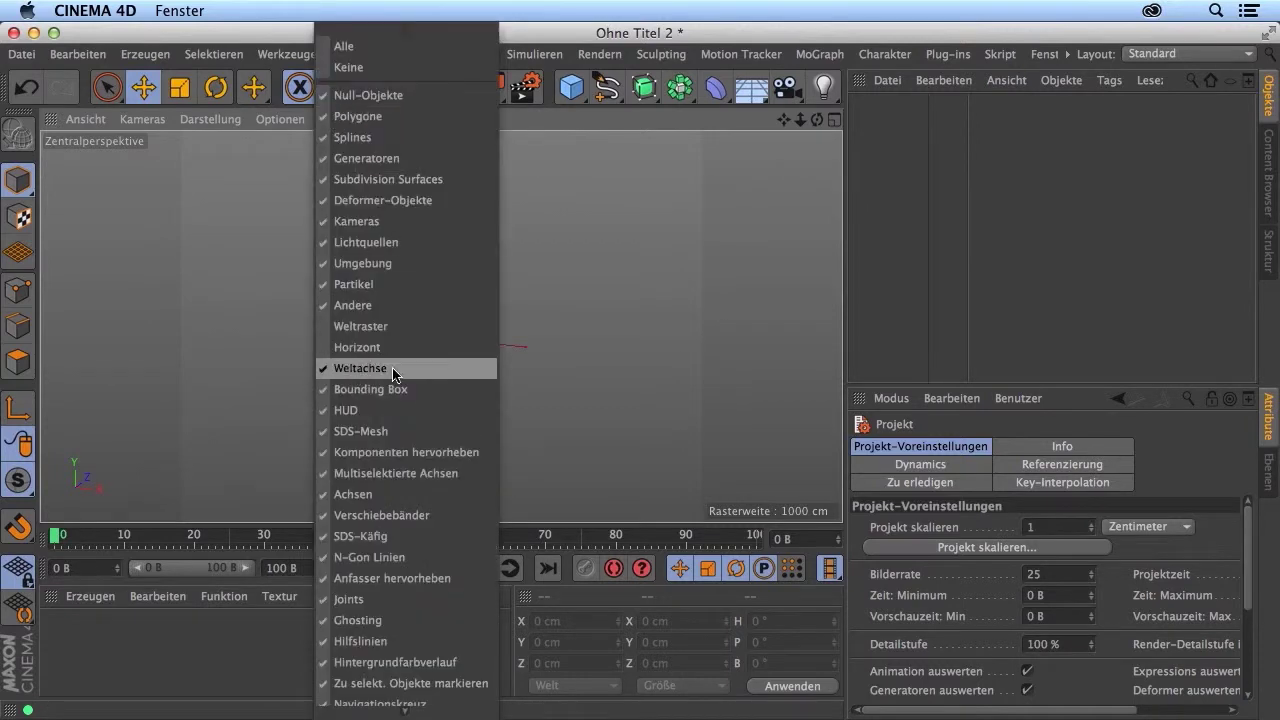
left_click(397, 372)
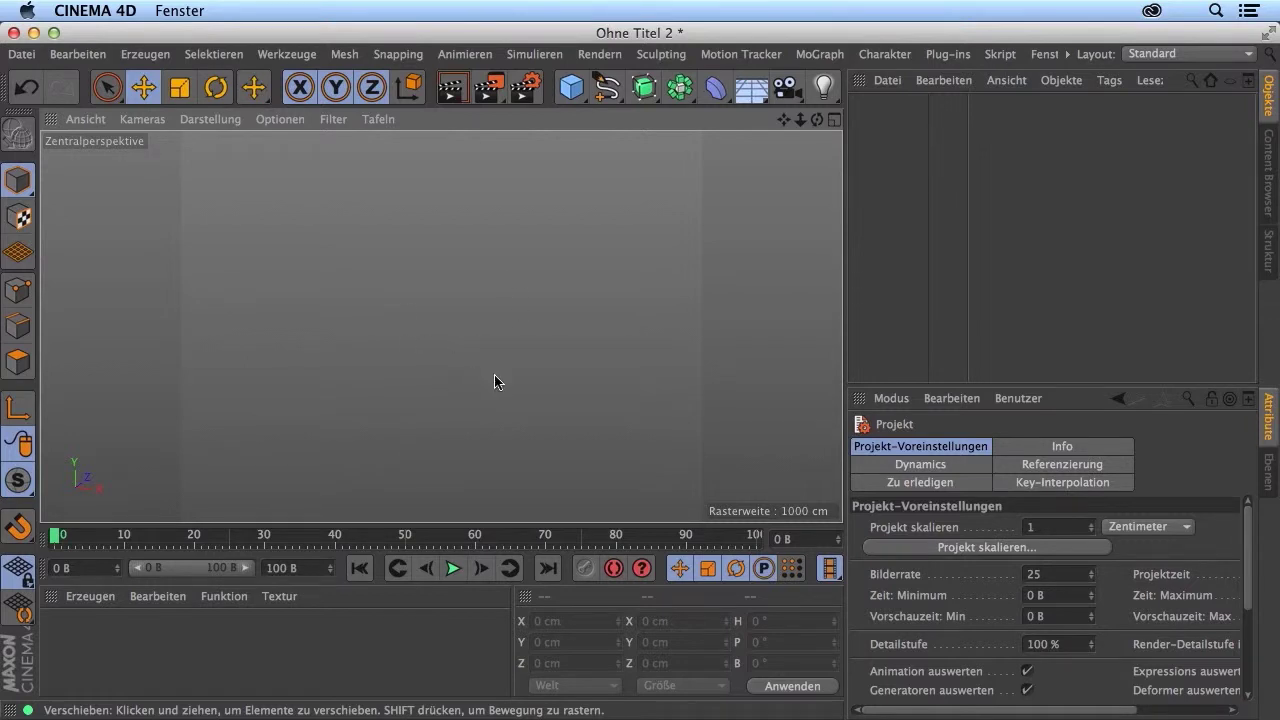
left_click(333, 119)
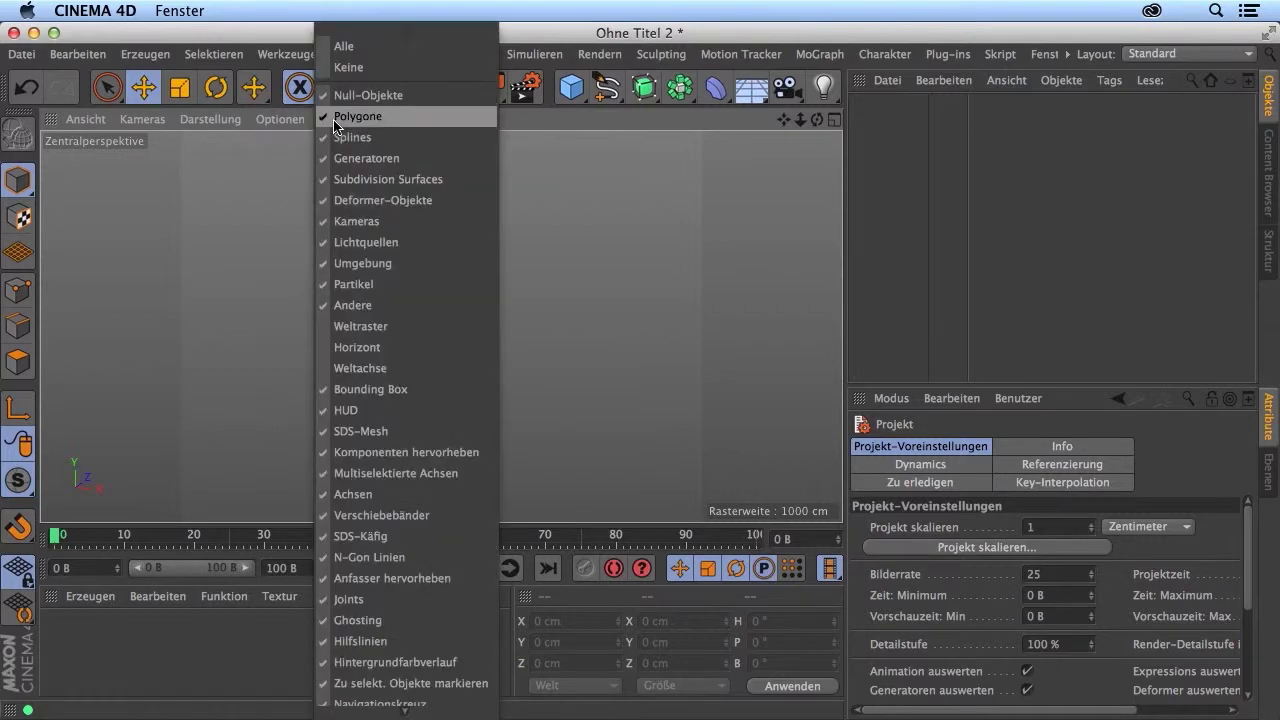
left_click(388, 347)
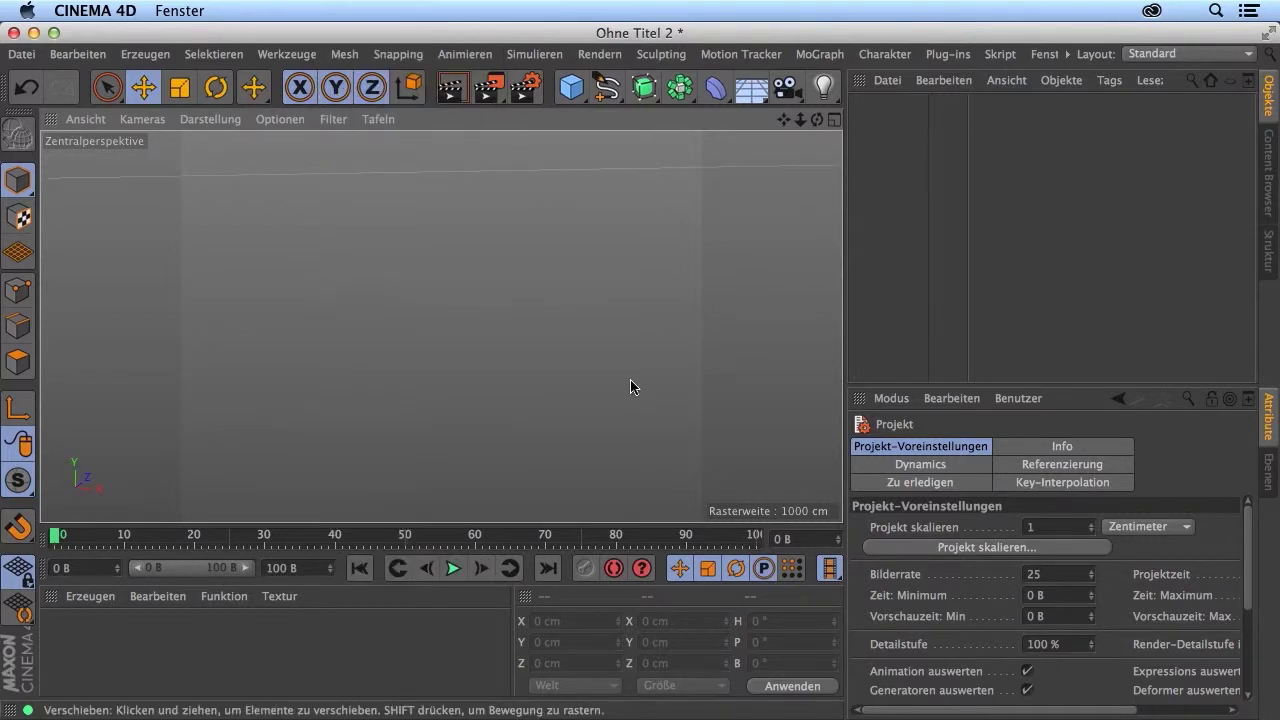
left_click(333, 119)
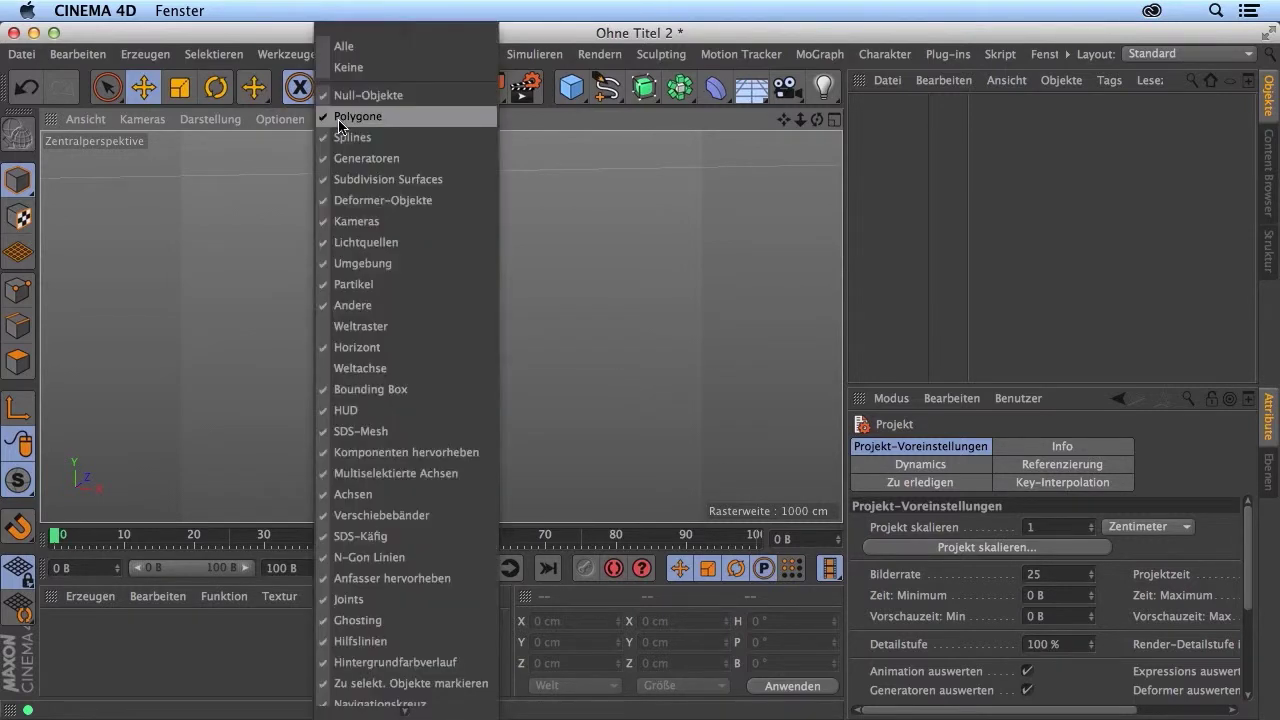
left_click(354, 49)
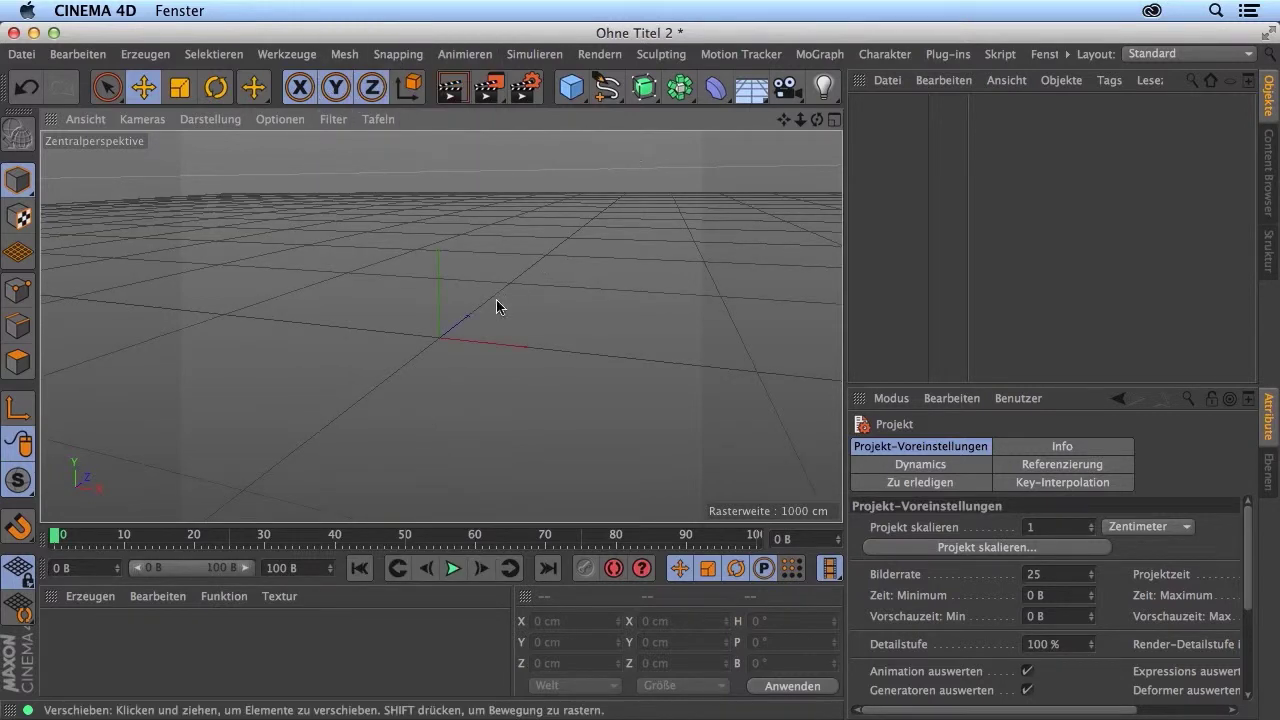
Orbit level with the floor so the grid vanishes edge-on, then open the viewport's Ansicht menu.
mouse_move(340, 304)
left_mouse_down("alt")
mouse_move(619, 325)
mouse_move(639, 369)
left_mouse_up("alt")
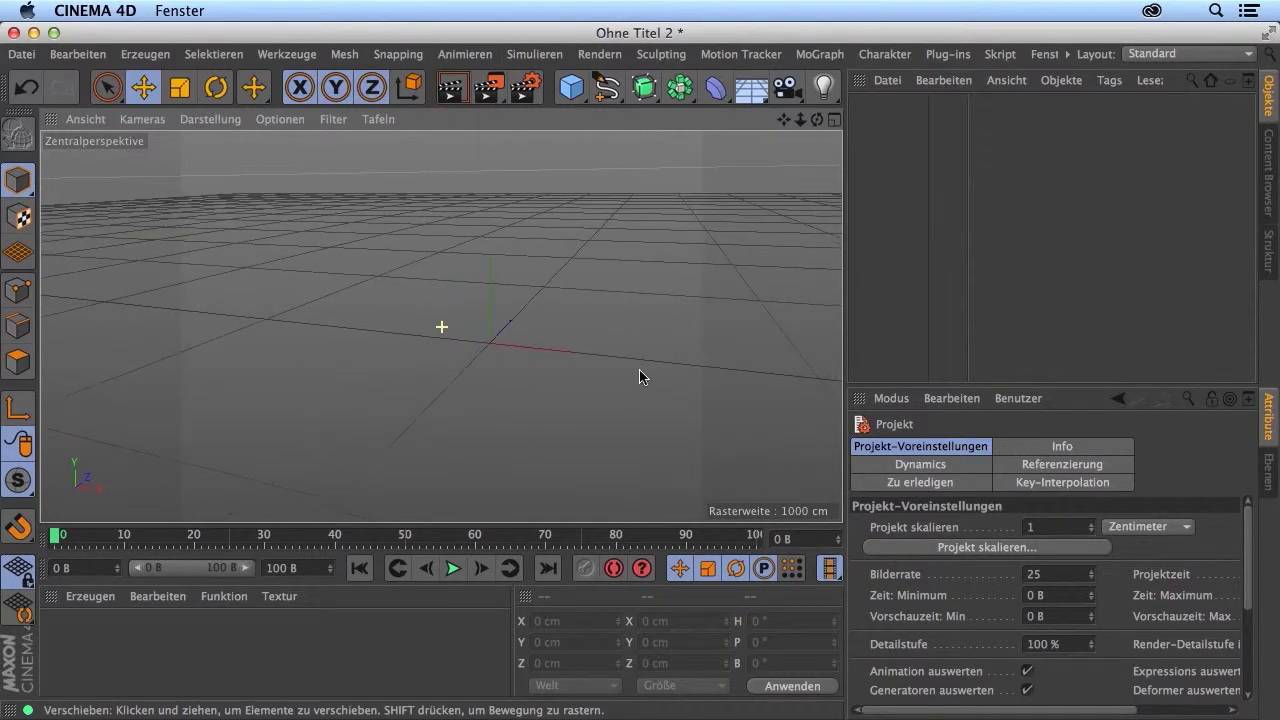
mouse_move(247, 259)
left_mouse_down("alt")
mouse_move(139, 204)
mouse_move(106, 157)
left_mouse_up("alt")
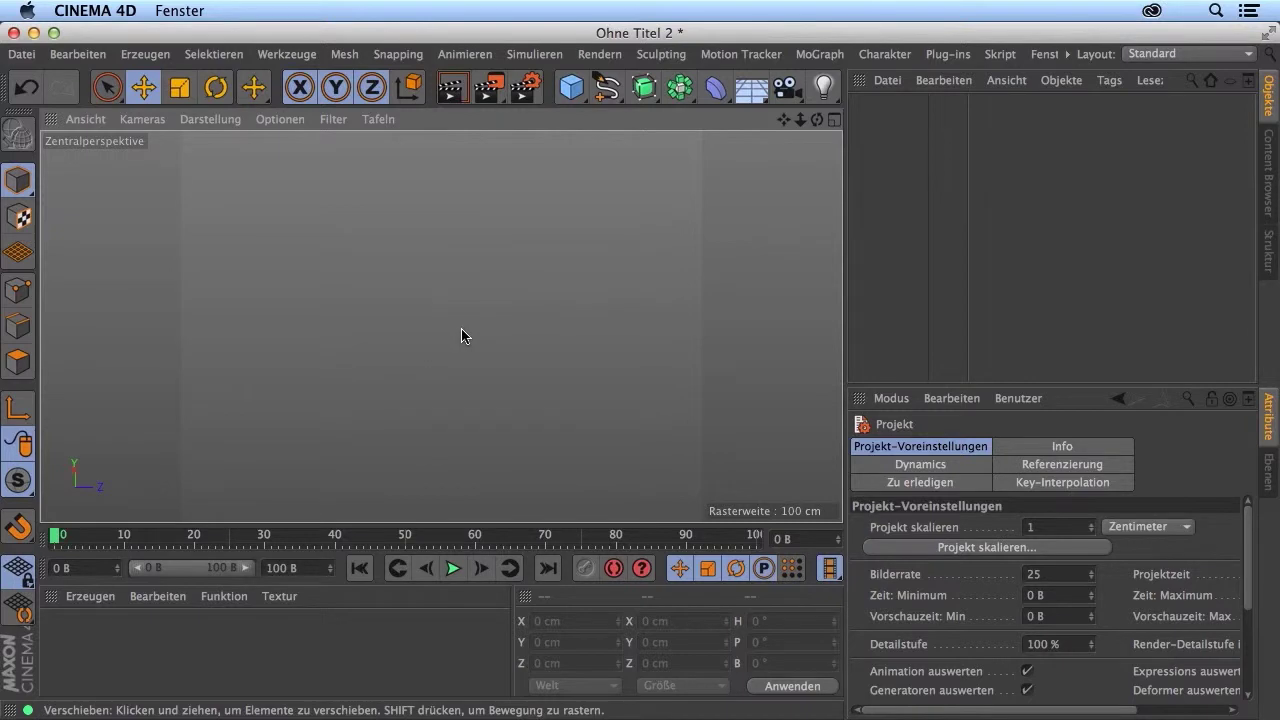
left_click(88, 120)
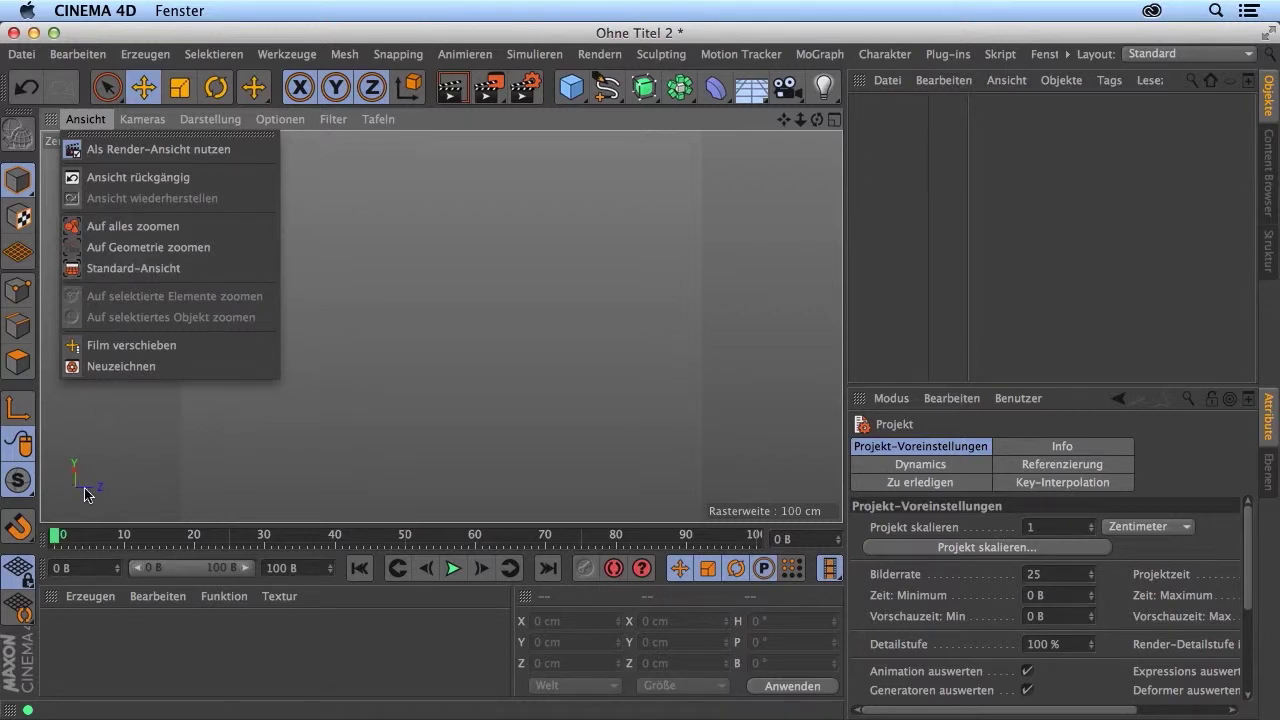
Apply Ansicht > Standard-Ansicht twice to restore the default perspective view at 100 cm grid spacing.
left_click(145, 270)
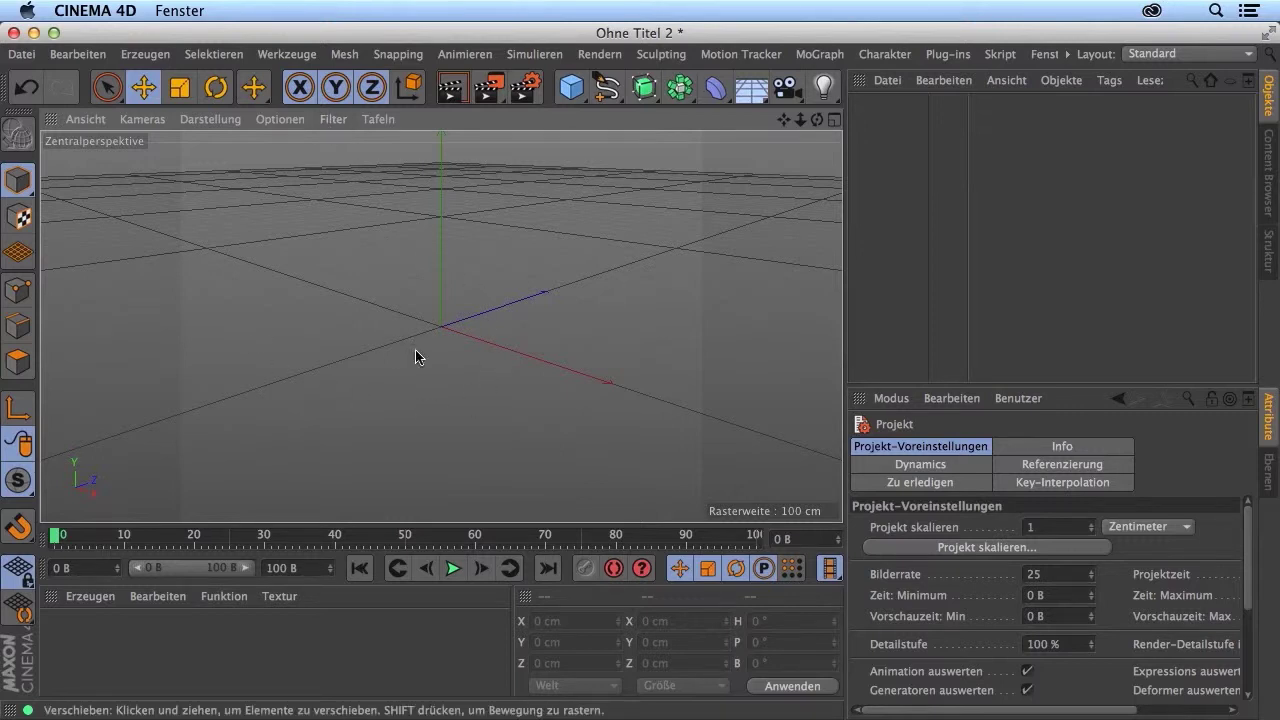
left_click(98, 121)
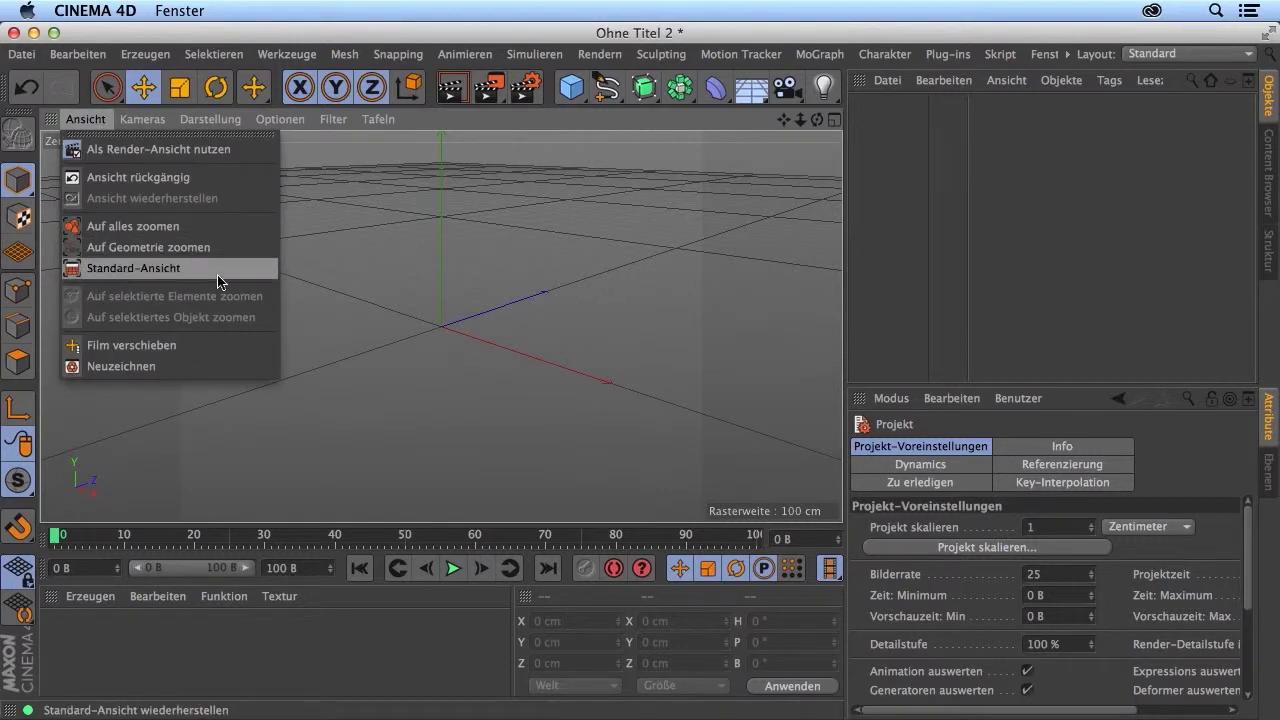
left_click(456, 382)
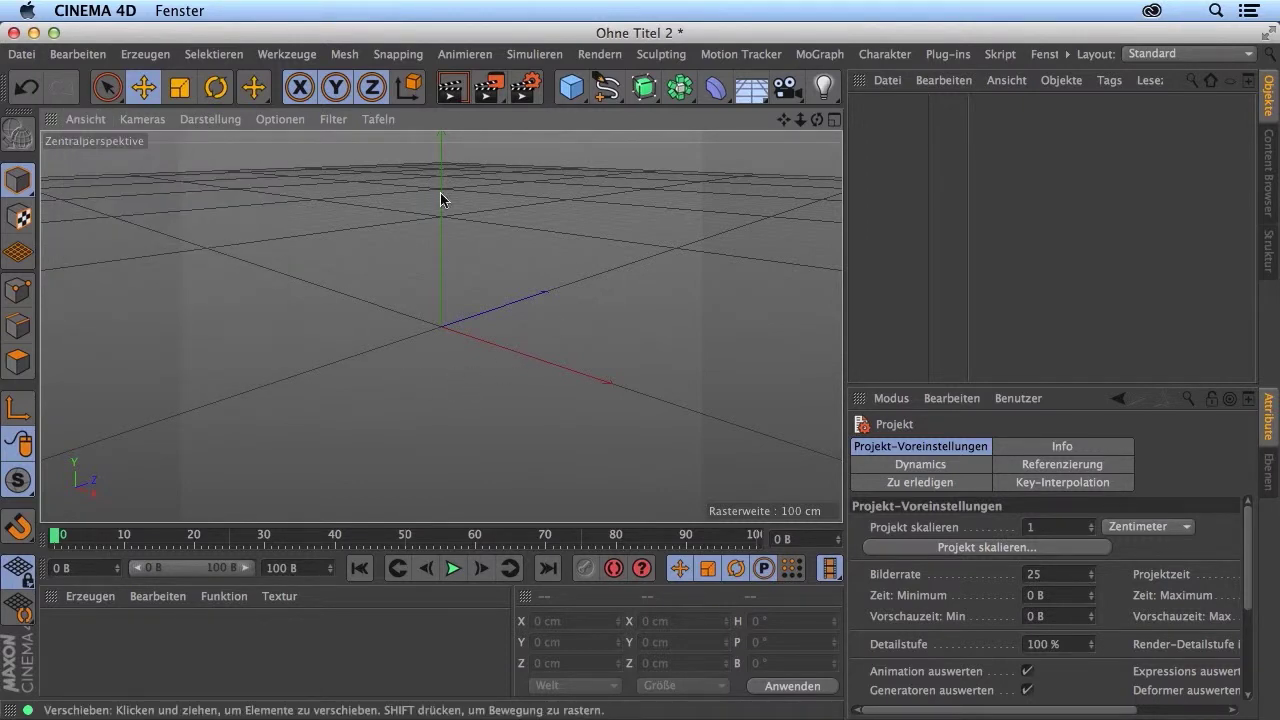